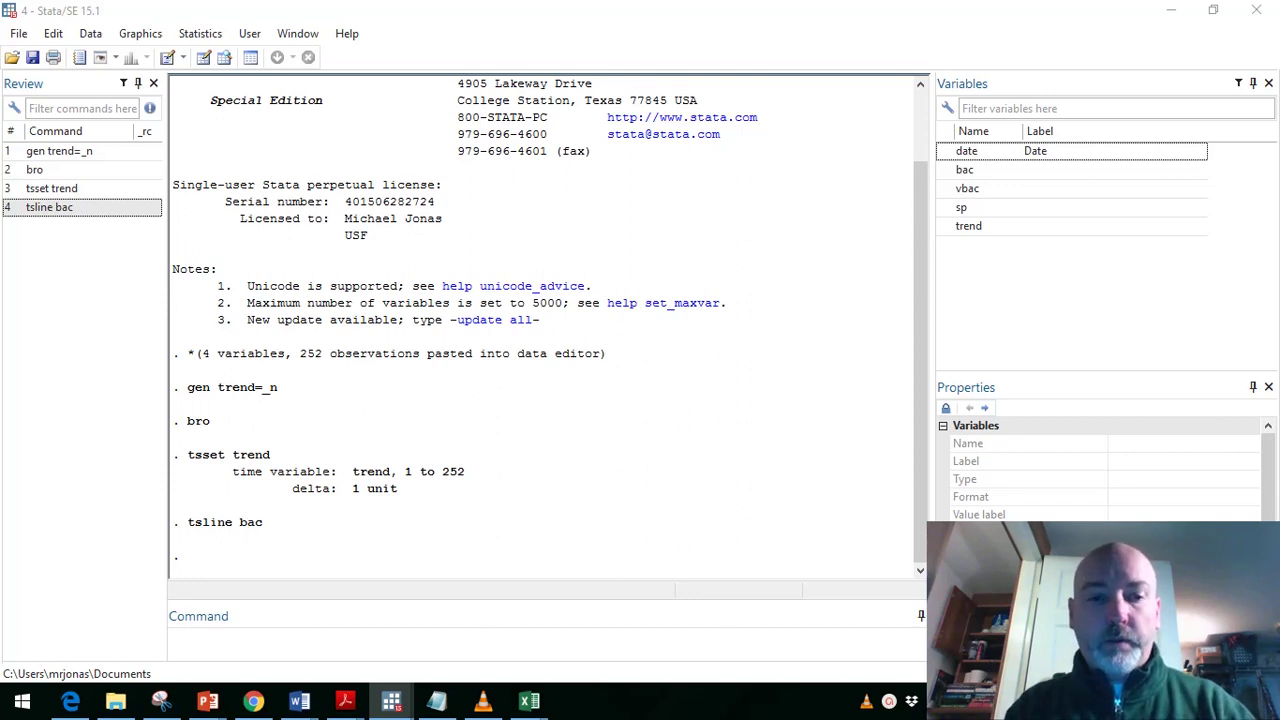
Step: Browse the dataset to examine how the date variable is stored, and close the data browser
click(457, 655)
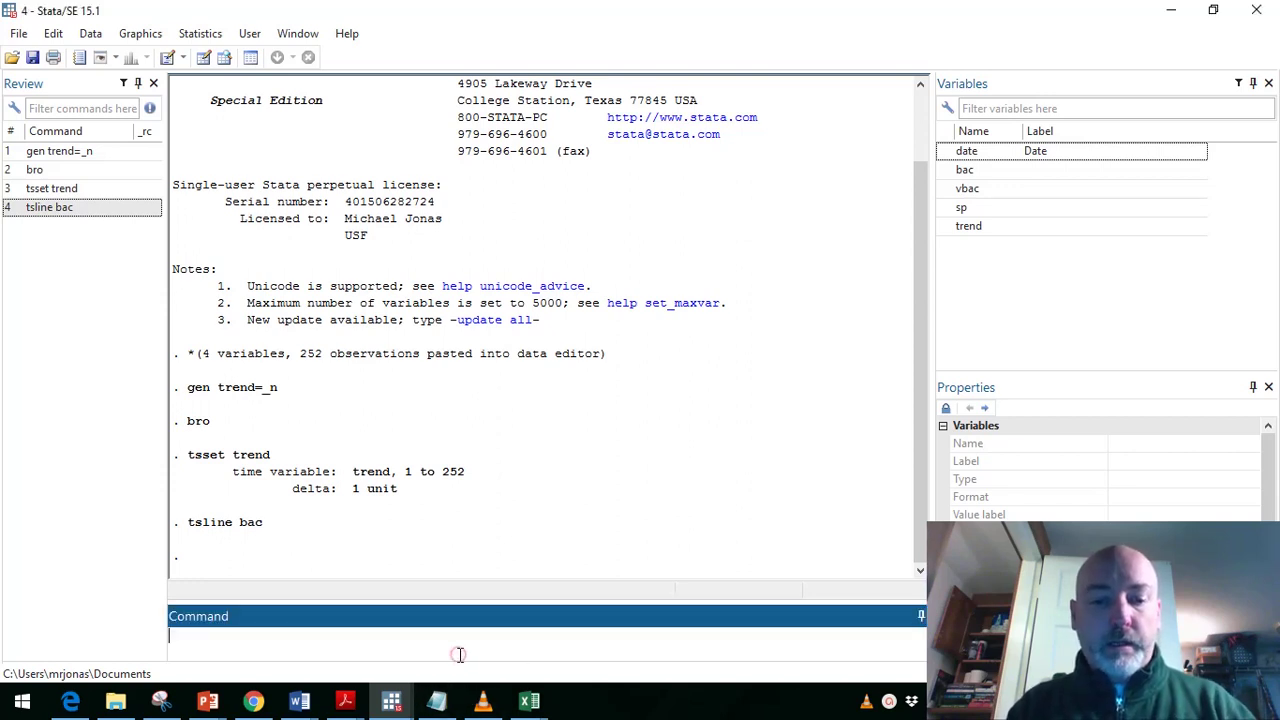
text(bro)
key(Return)
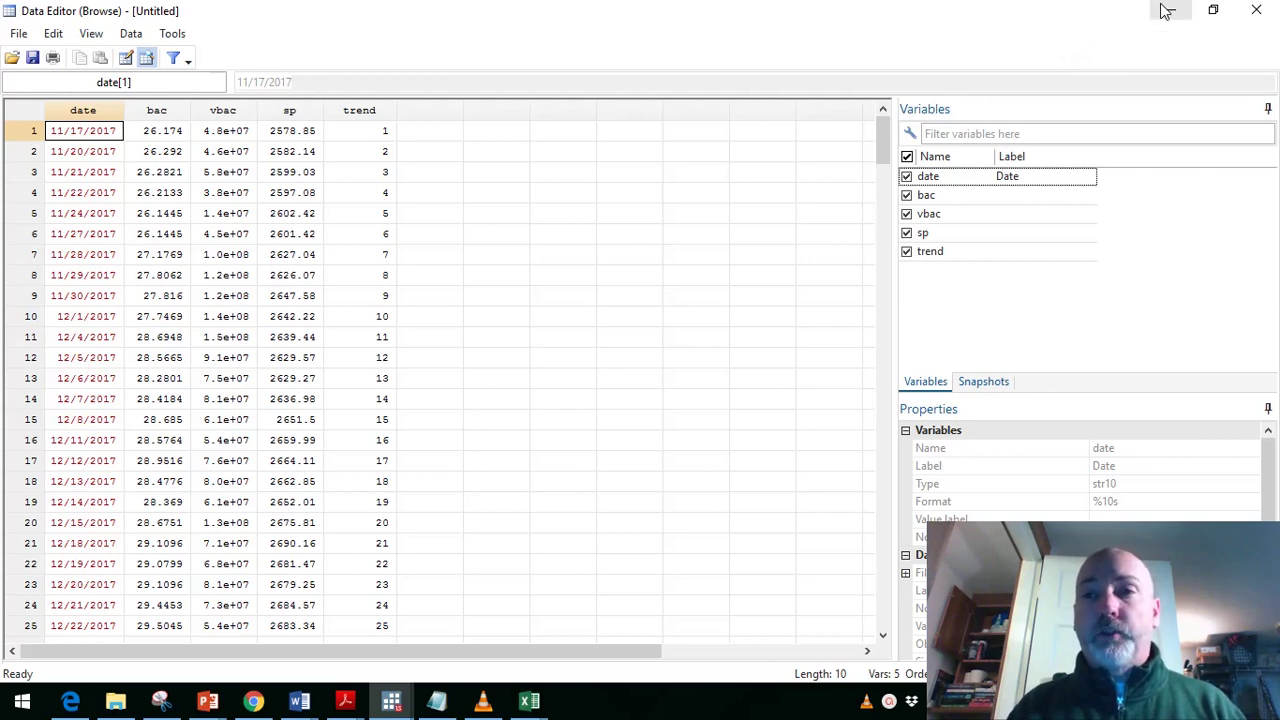
click(1256, 10)
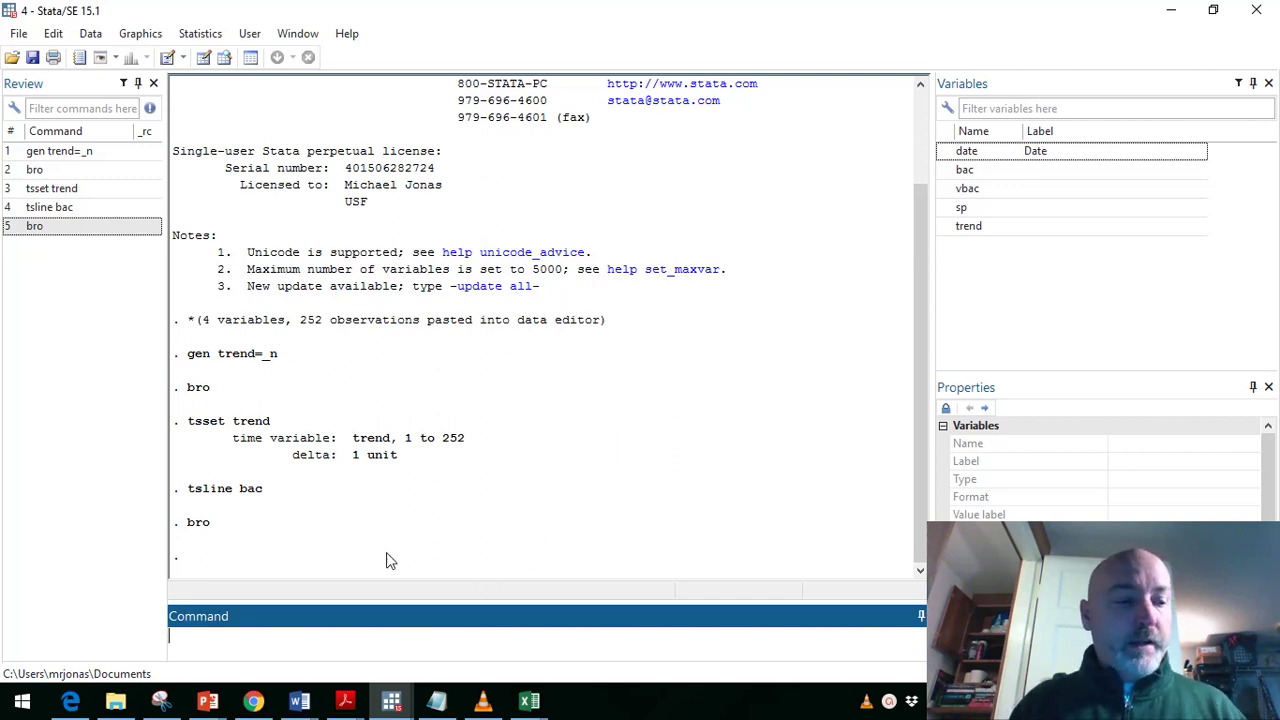
Step: Generate a new variable datevar that converts the string variable date with the date() function and the "MDY" mask
text(gen)
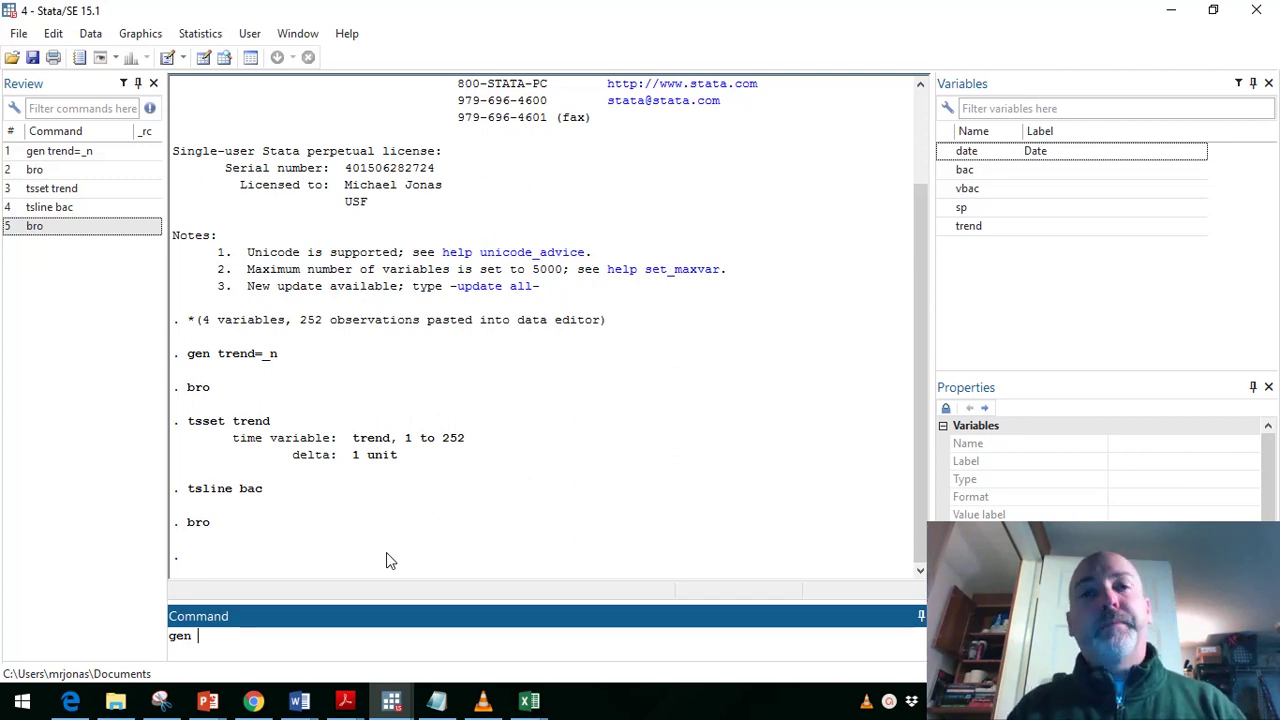
text(date)
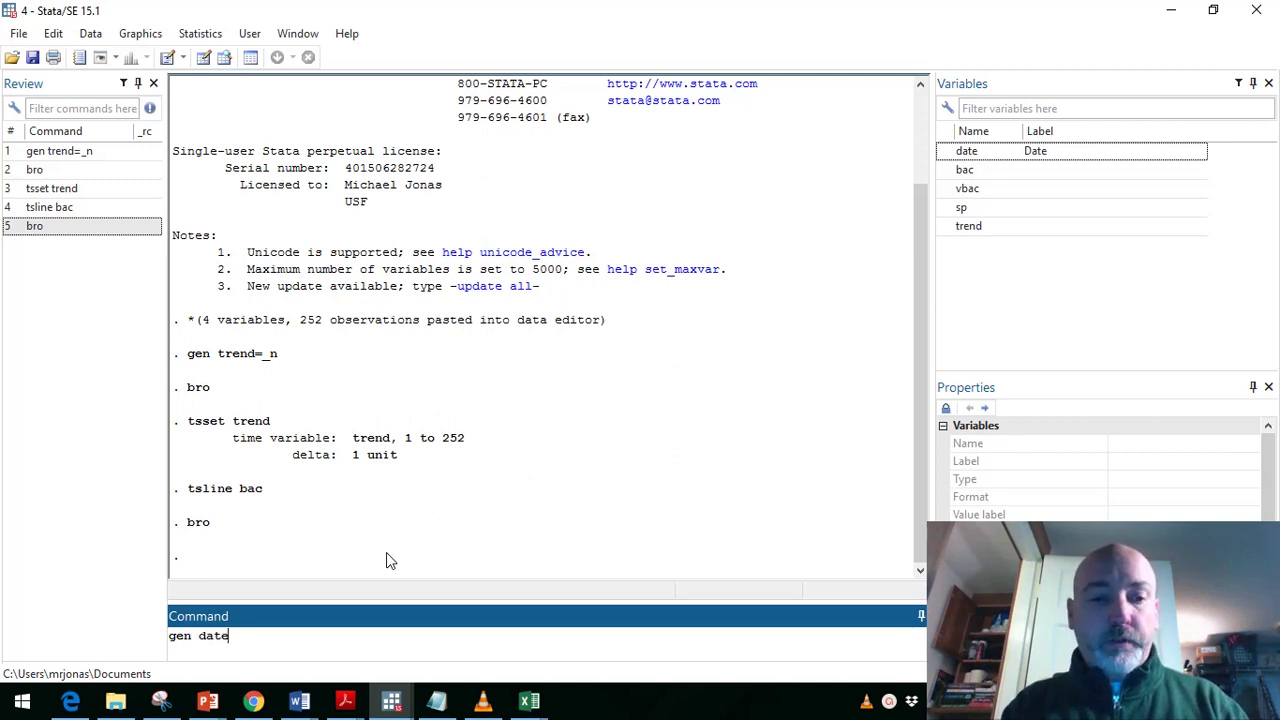
text(var)
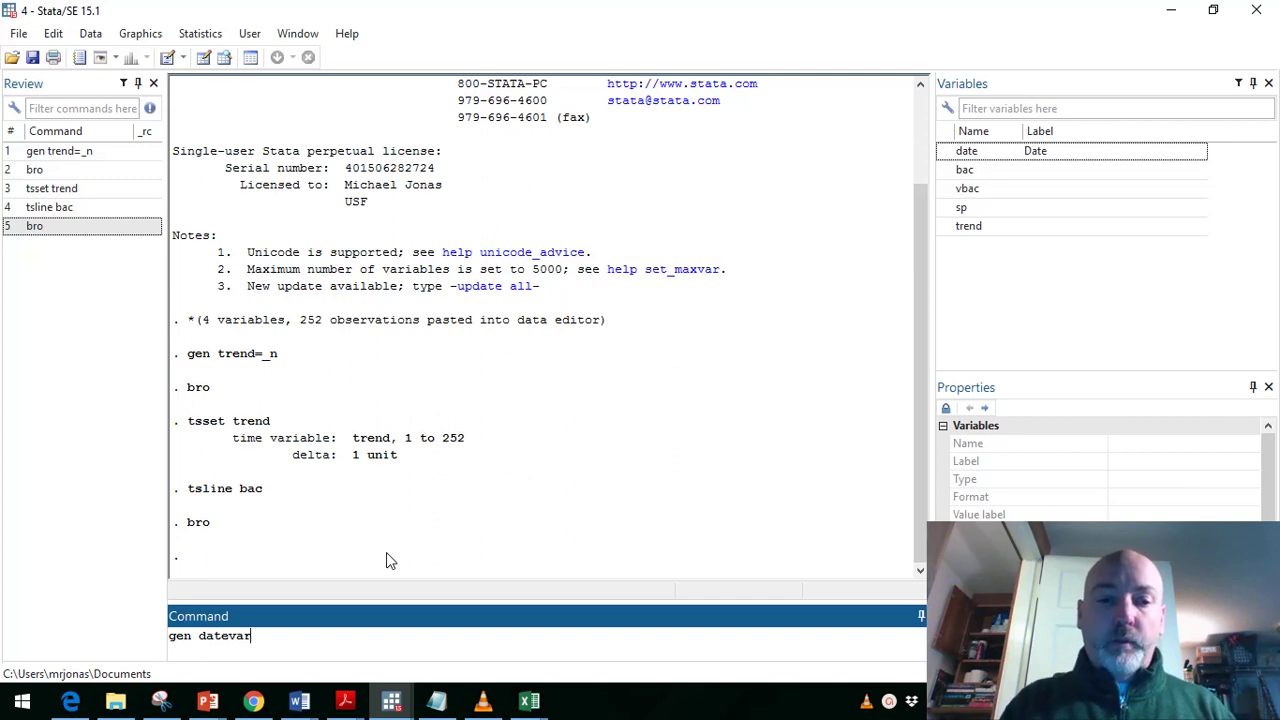
text(=)
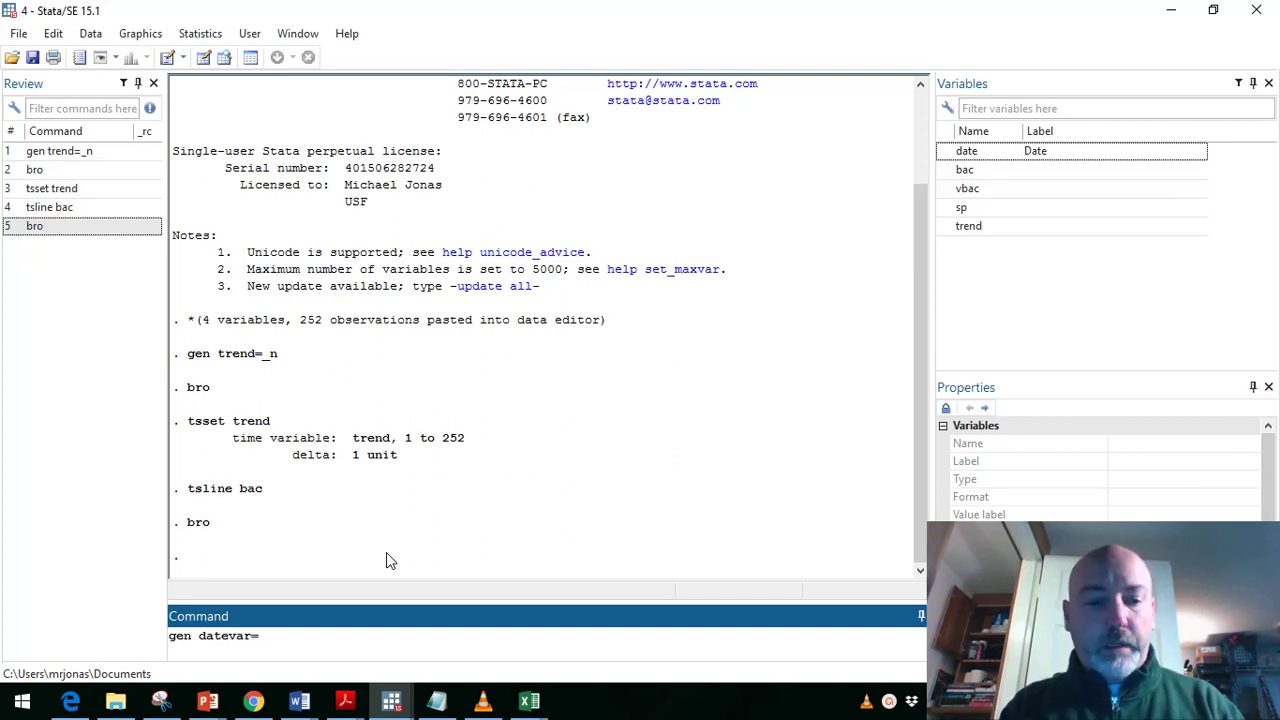
text(date)
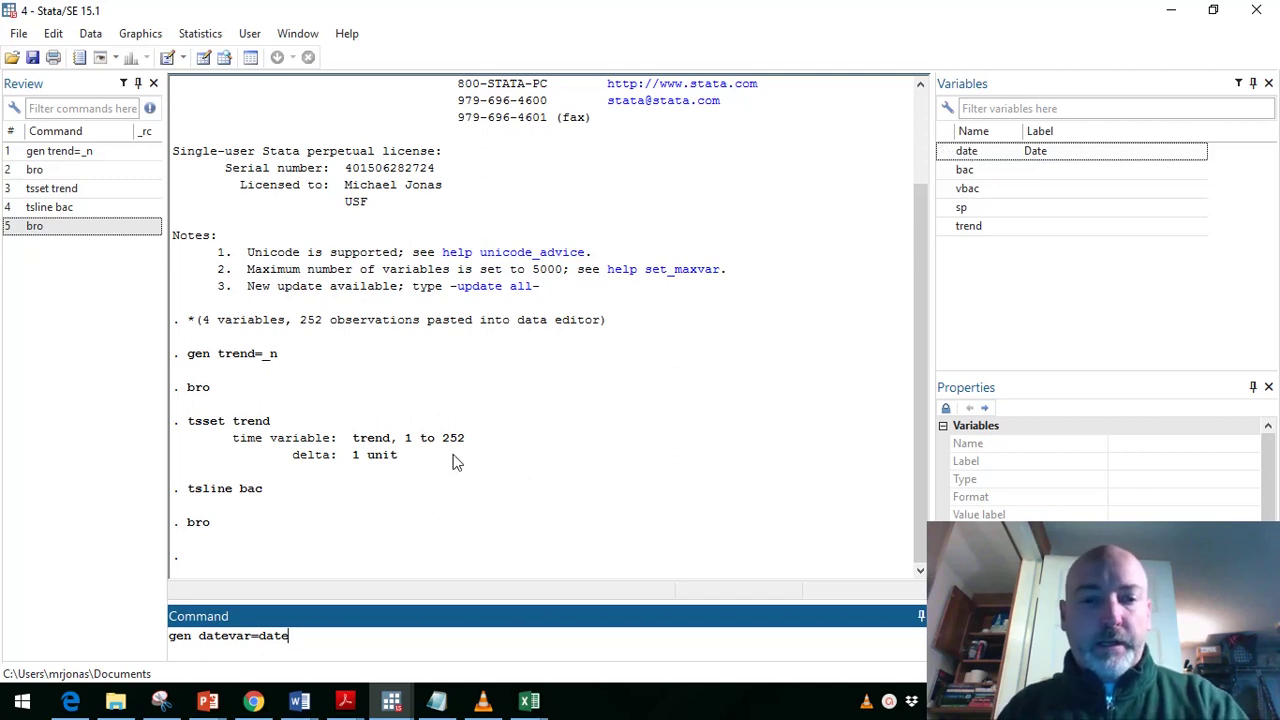
text(()
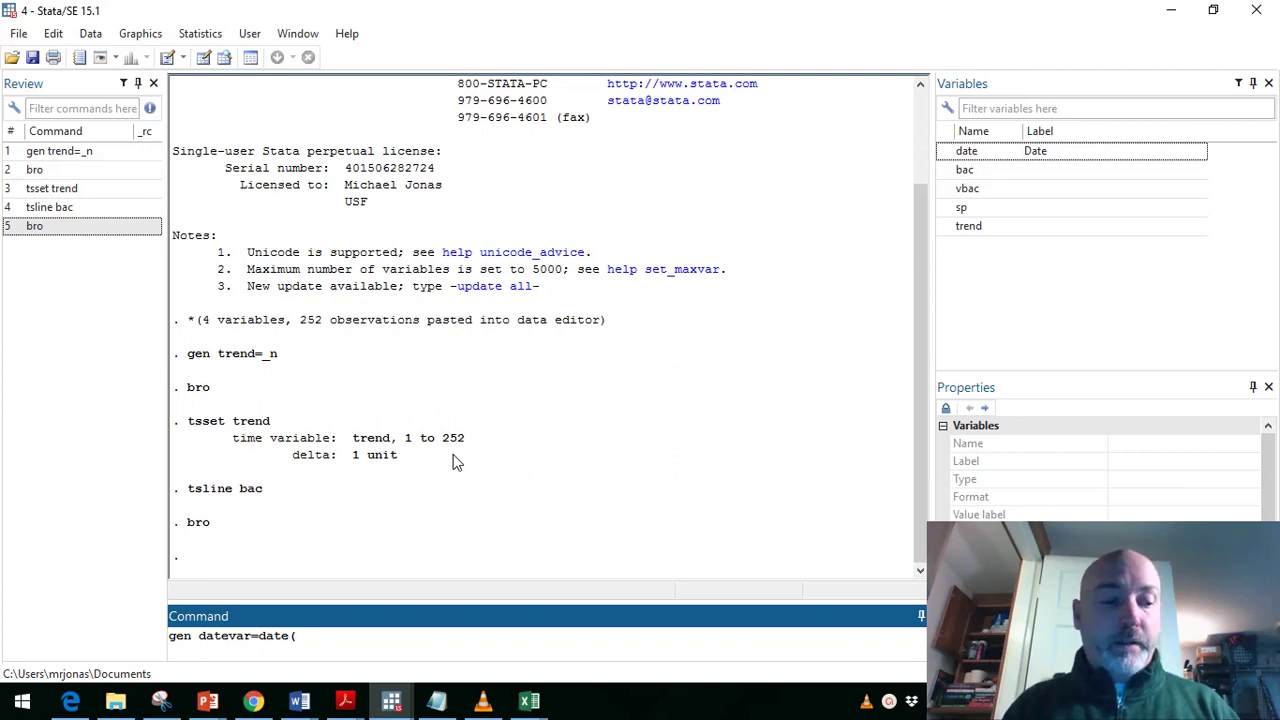
text(dat)
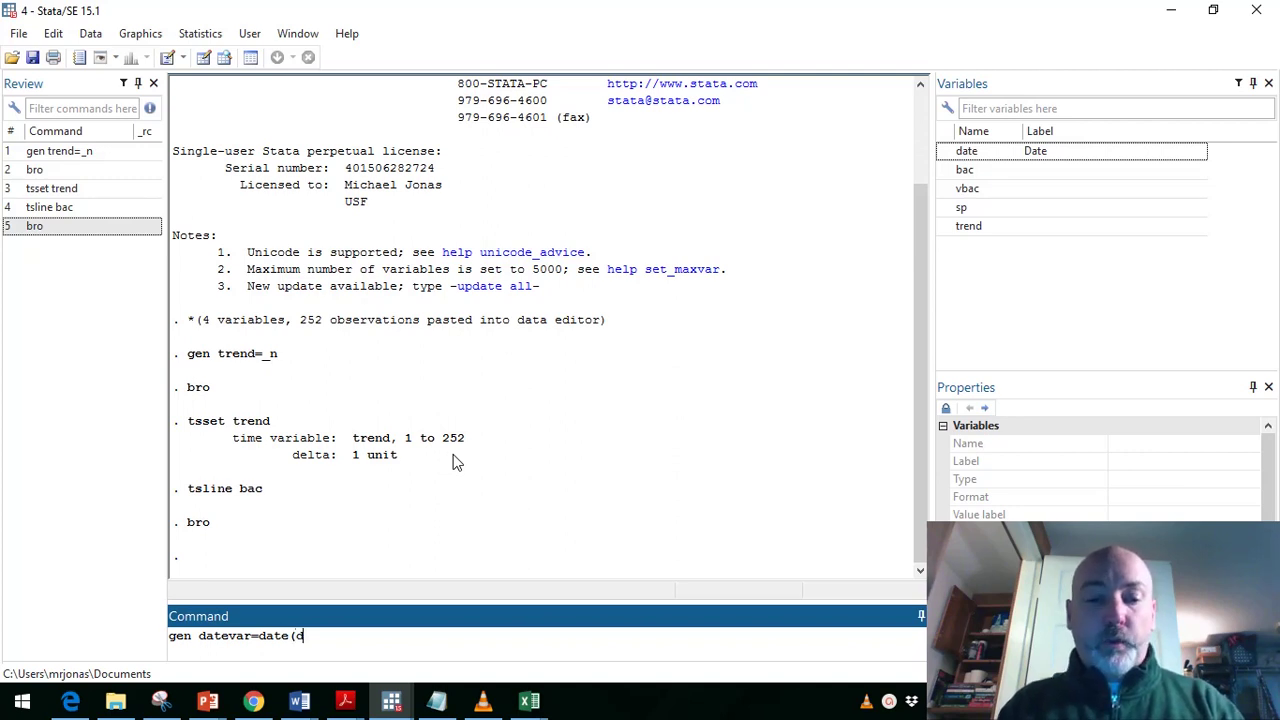
text(e)
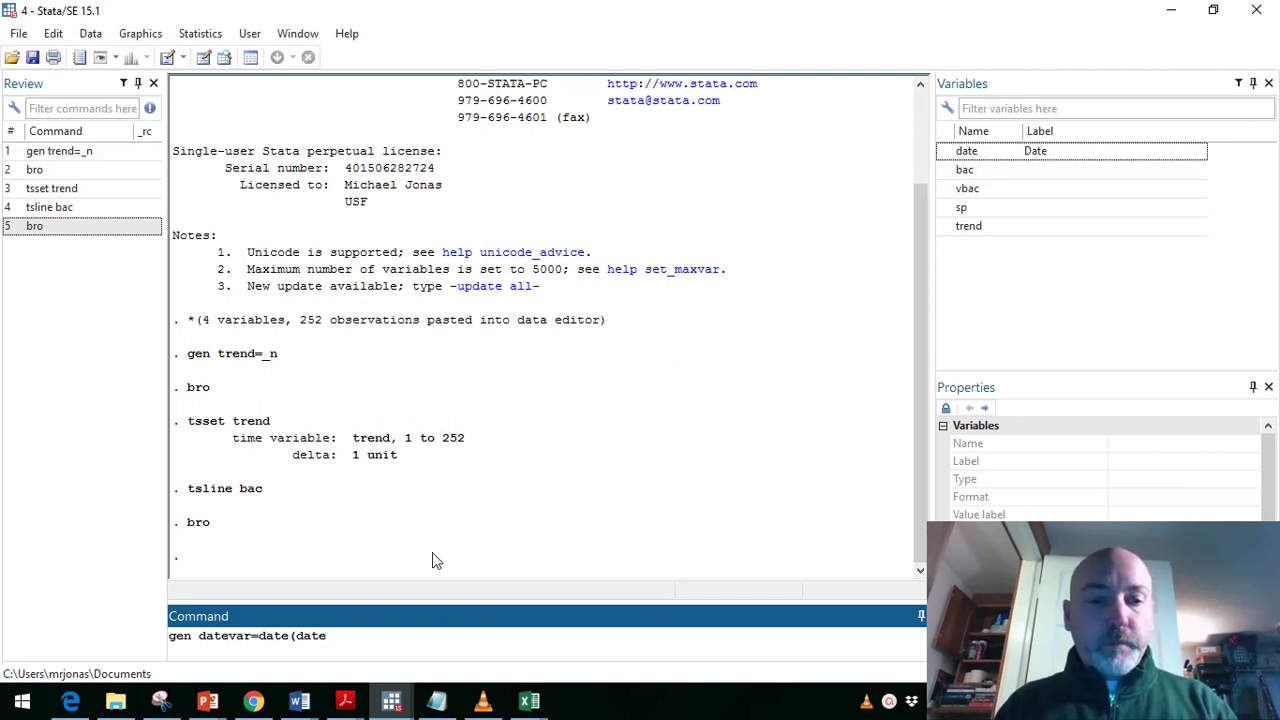
text(,)
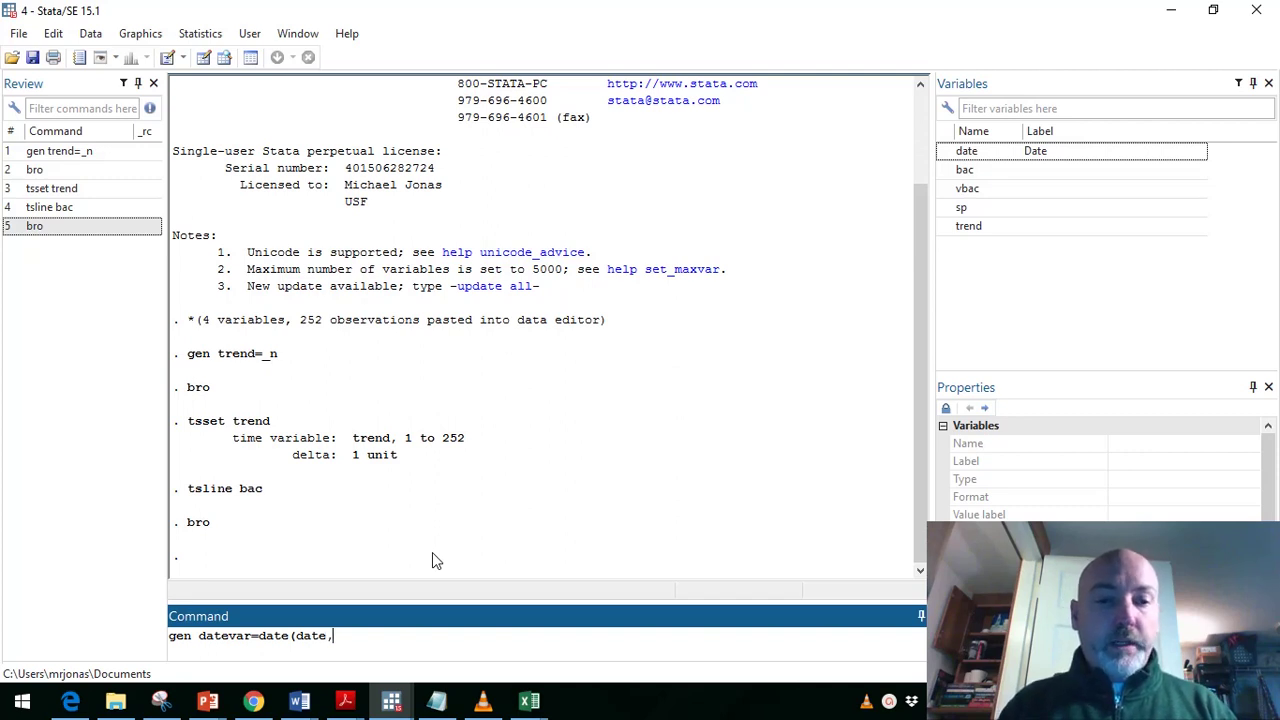
text(")
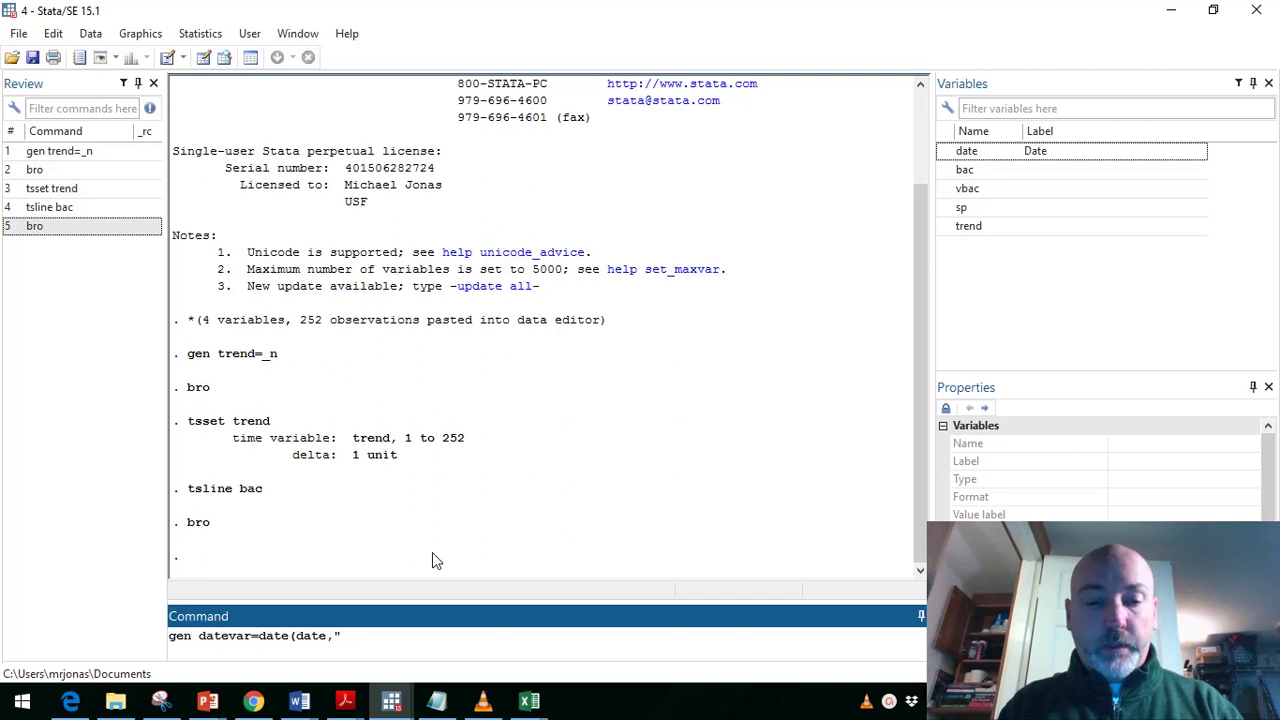
text(M)
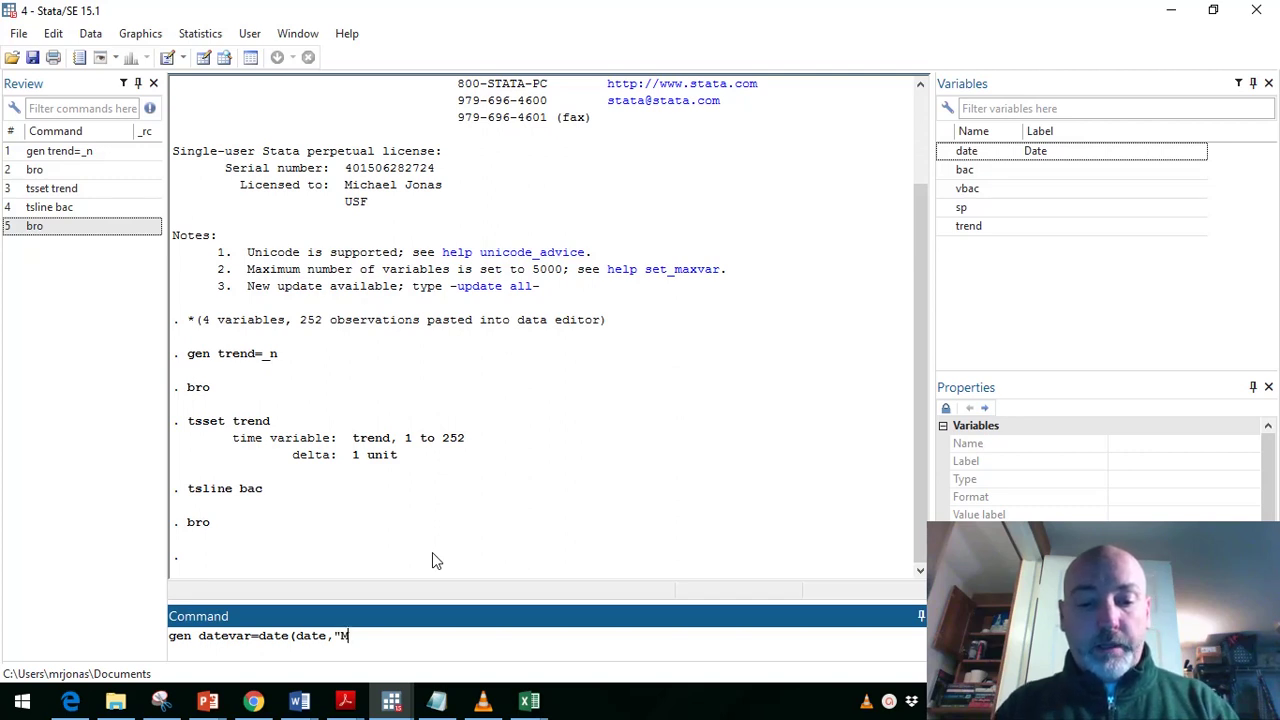
text(DY"))
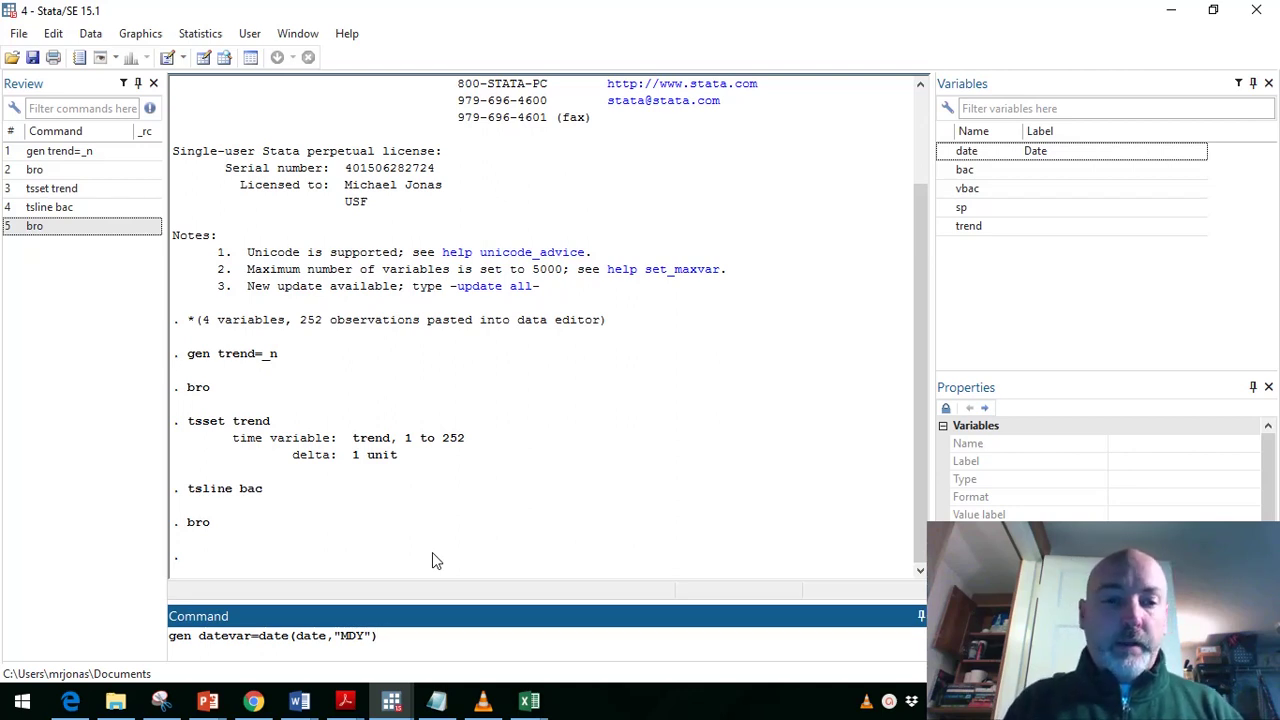
key(Return)
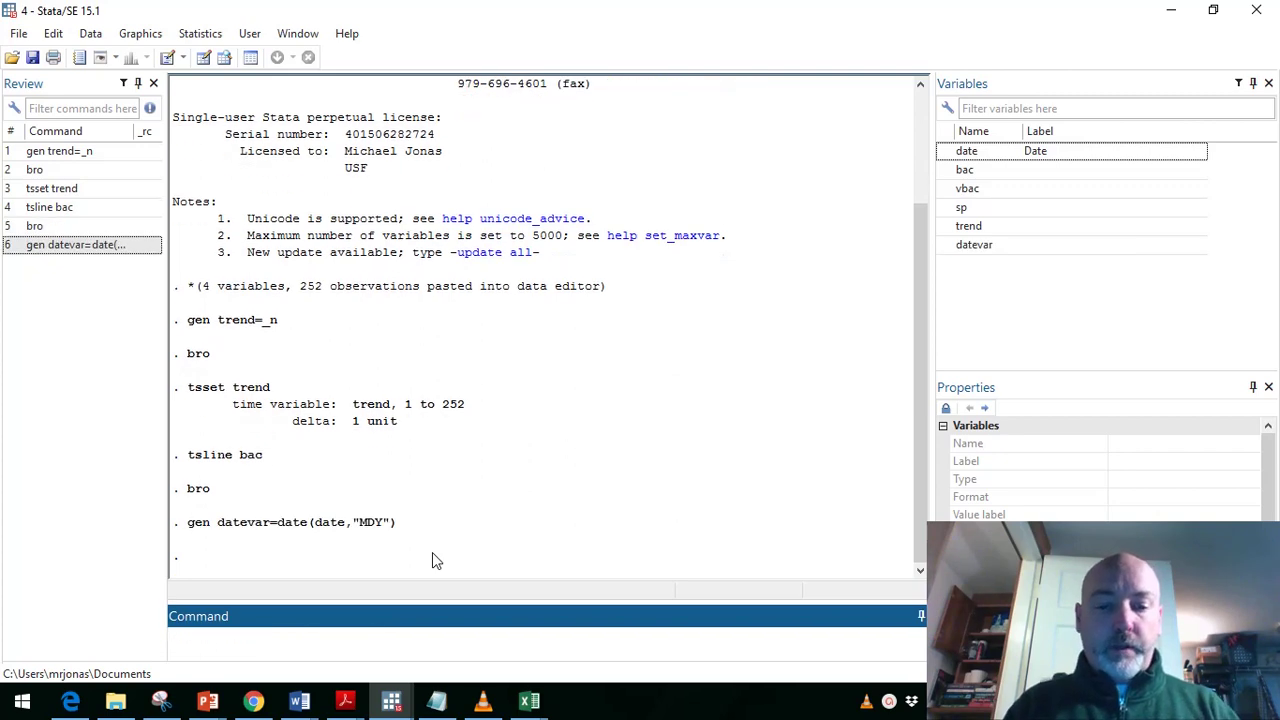
Step: Browse the dataset and inspect the datevar values in the first ten rows against the original dates
text(bro)
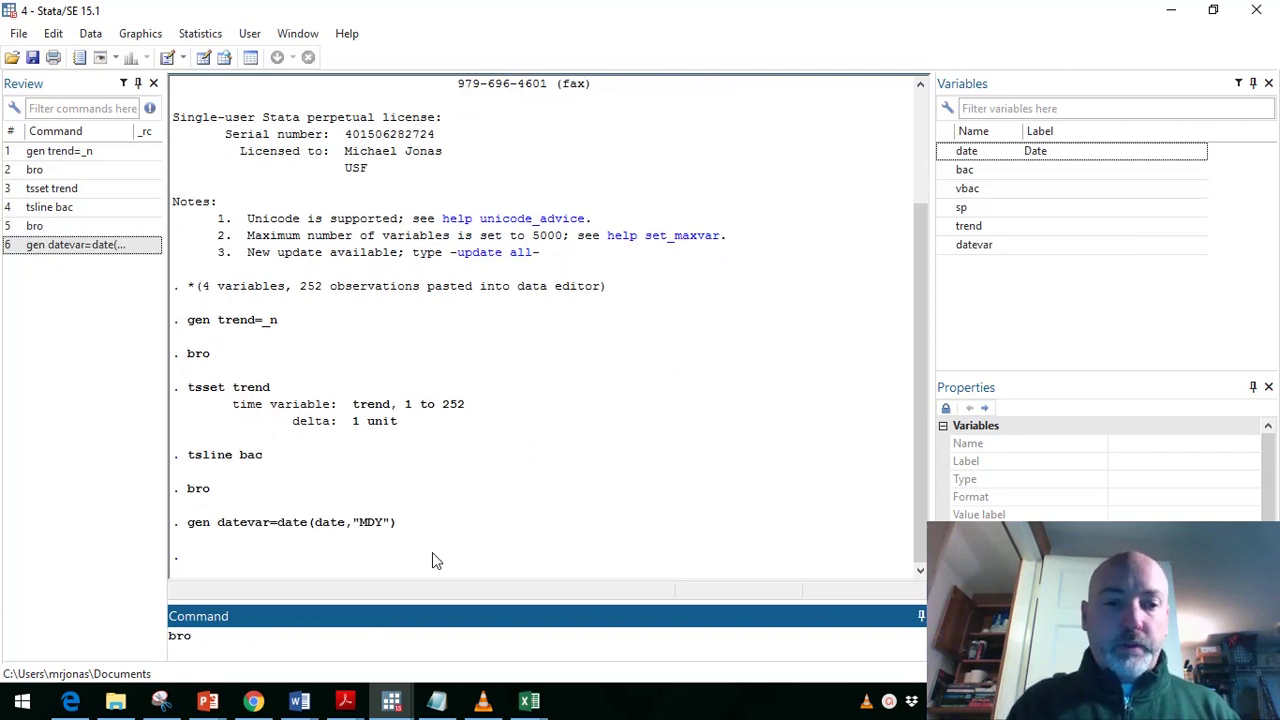
key(Return)
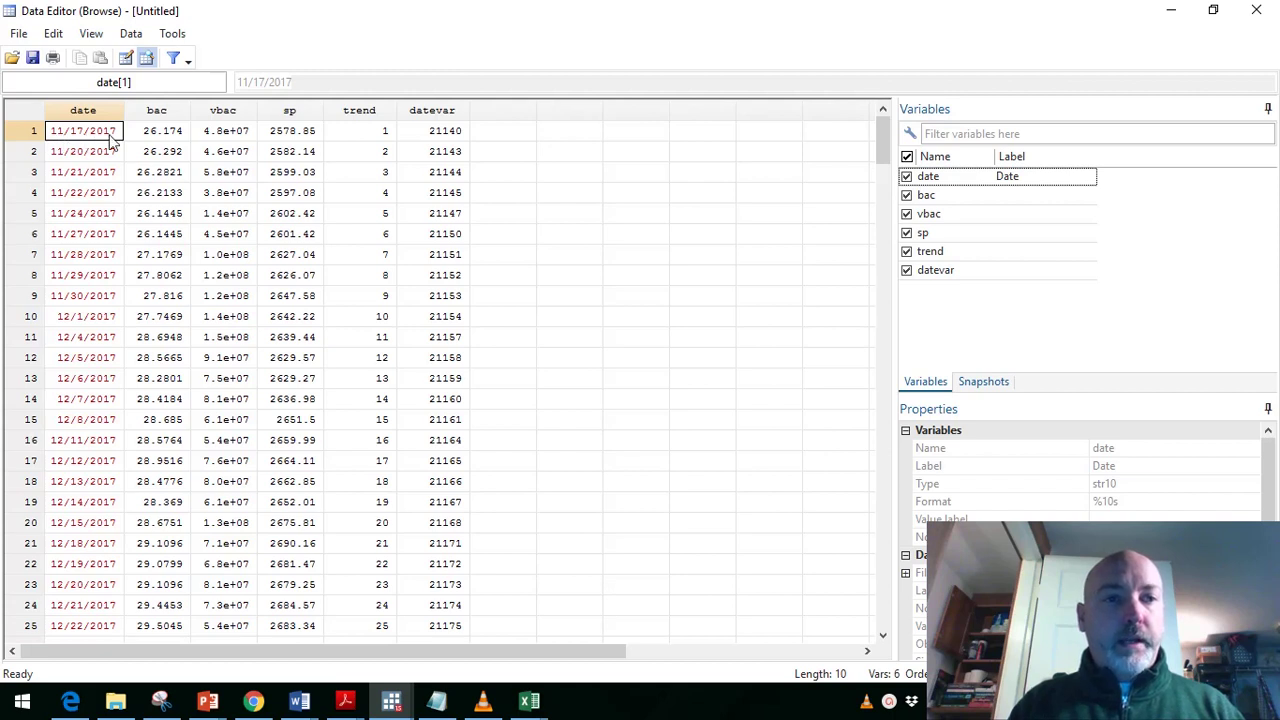
click(418, 133)
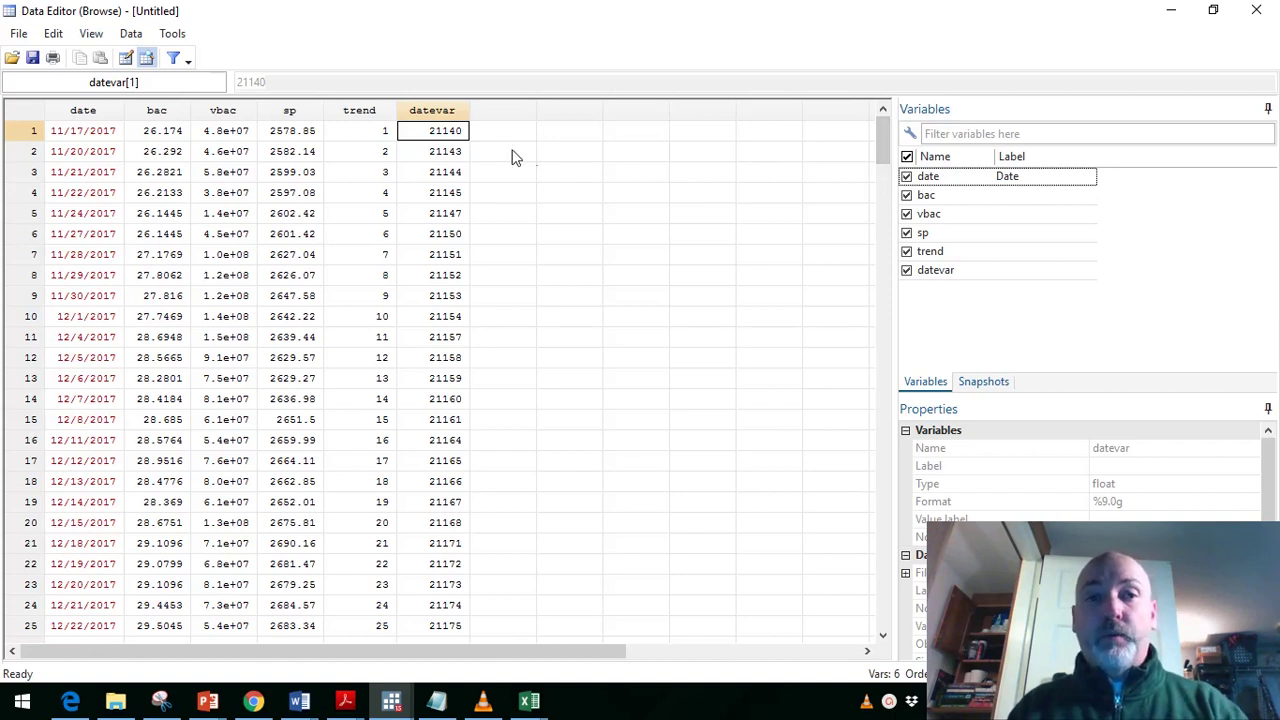
drag(446, 140, 443, 318)
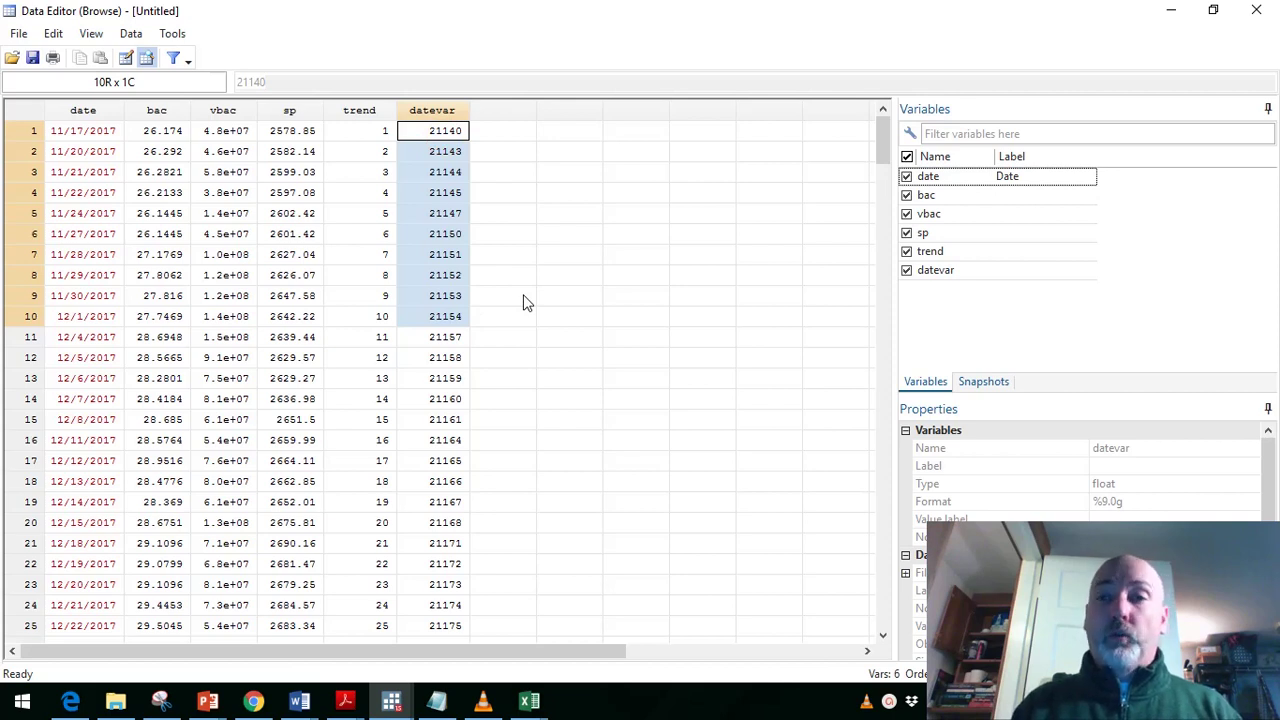
click(1170, 14)
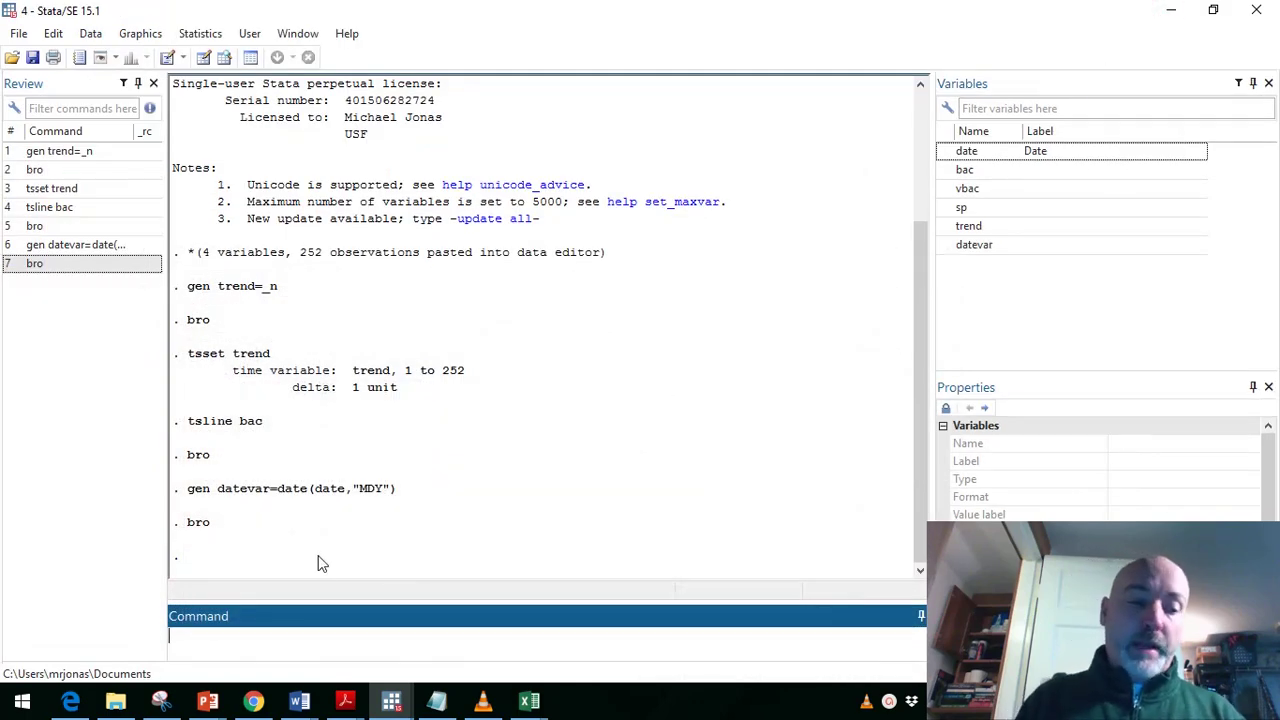
Step: Apply the daily date display format %td to the variable datevar
text(form)
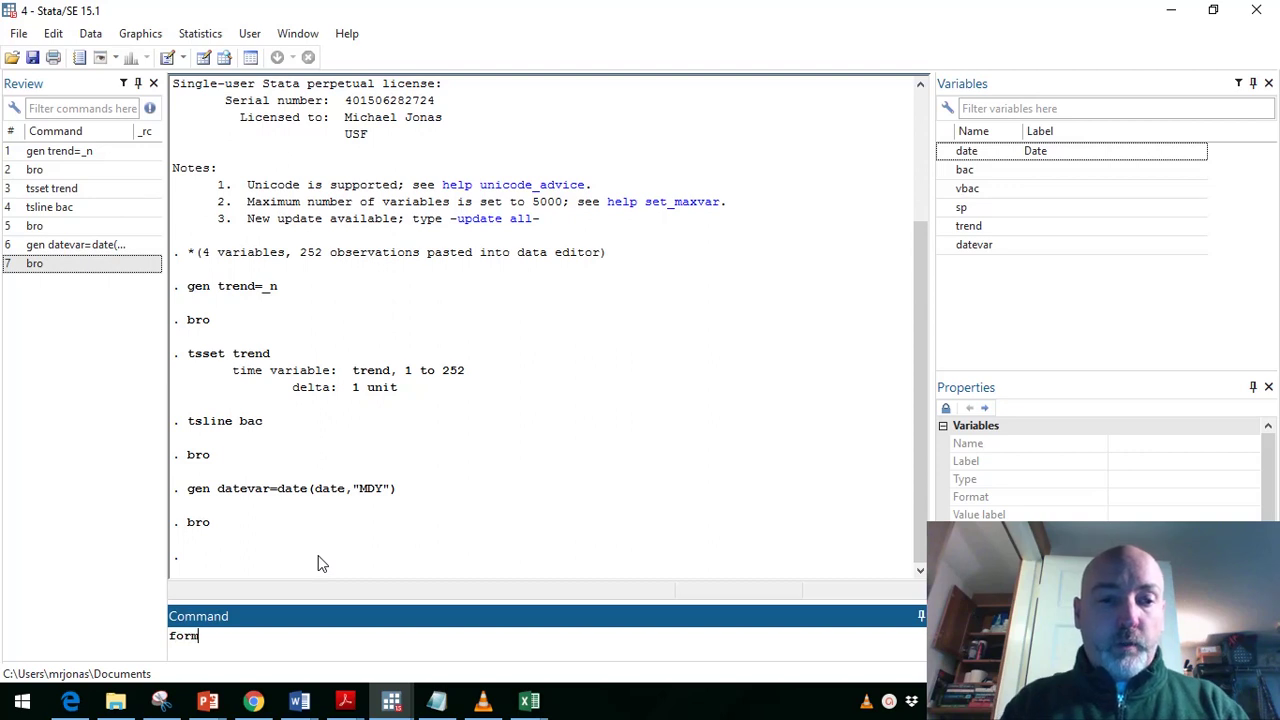
text(at dat)
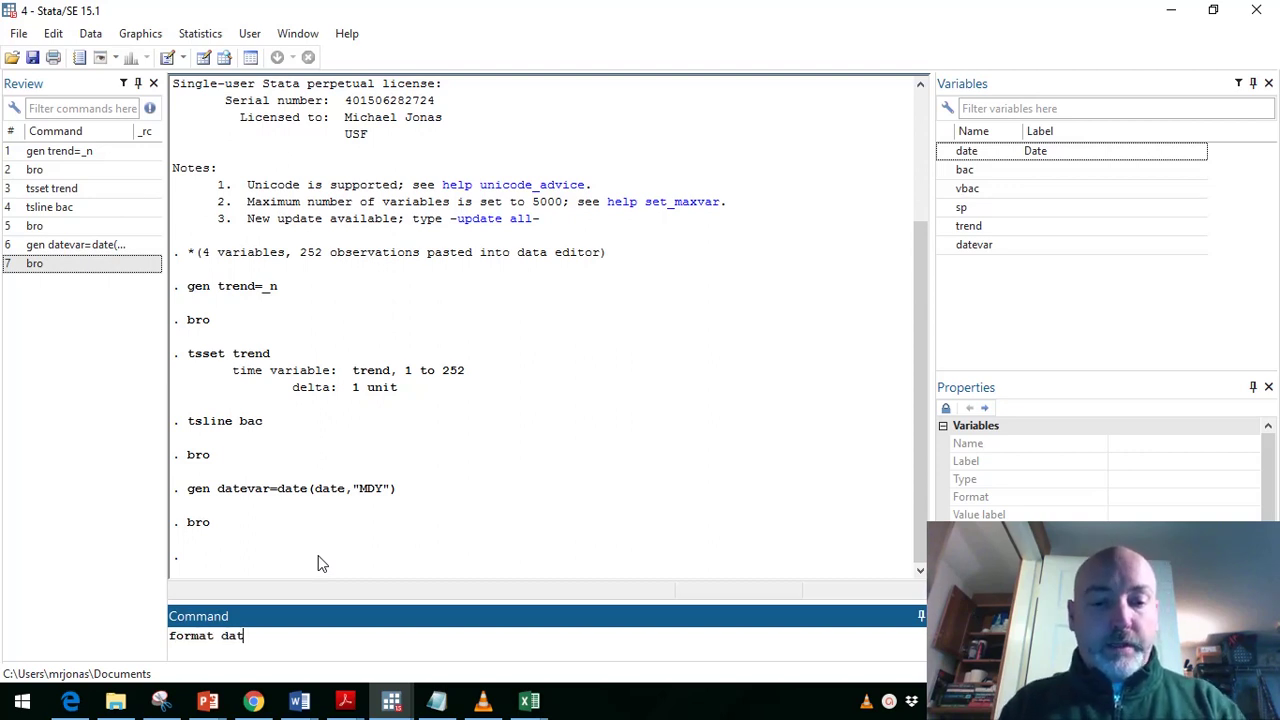
text(evar)
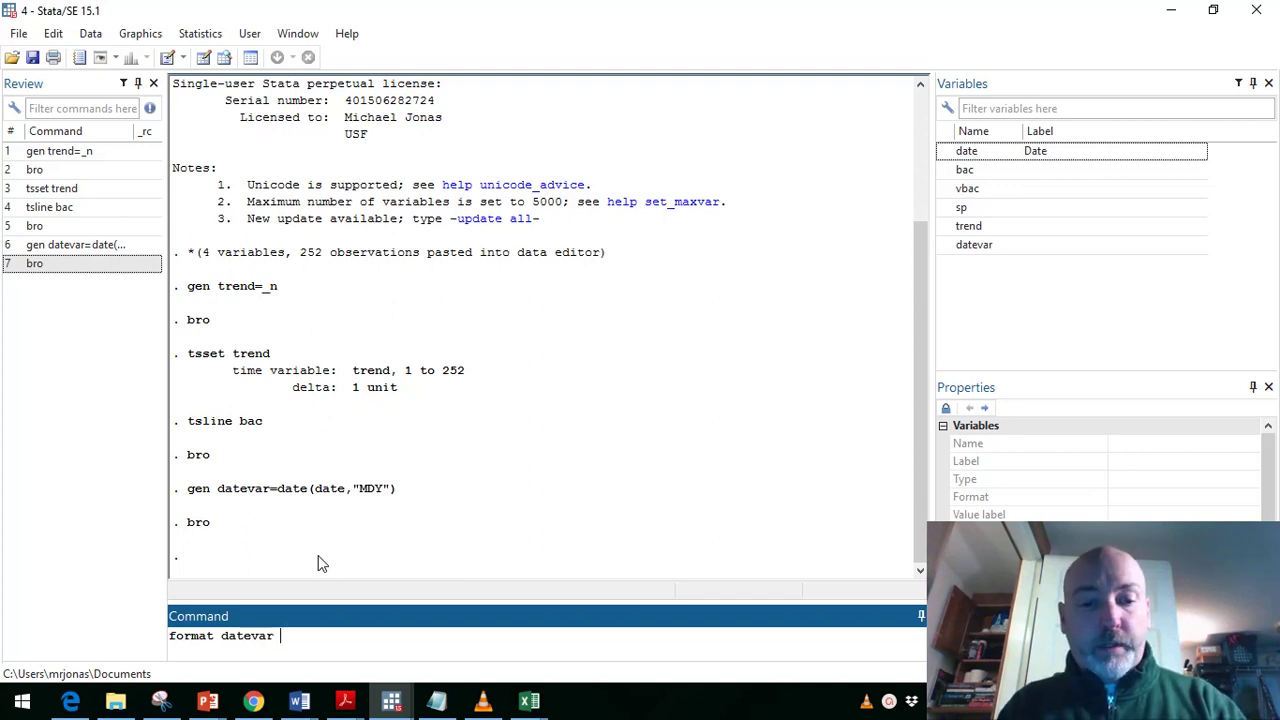
text(%t)
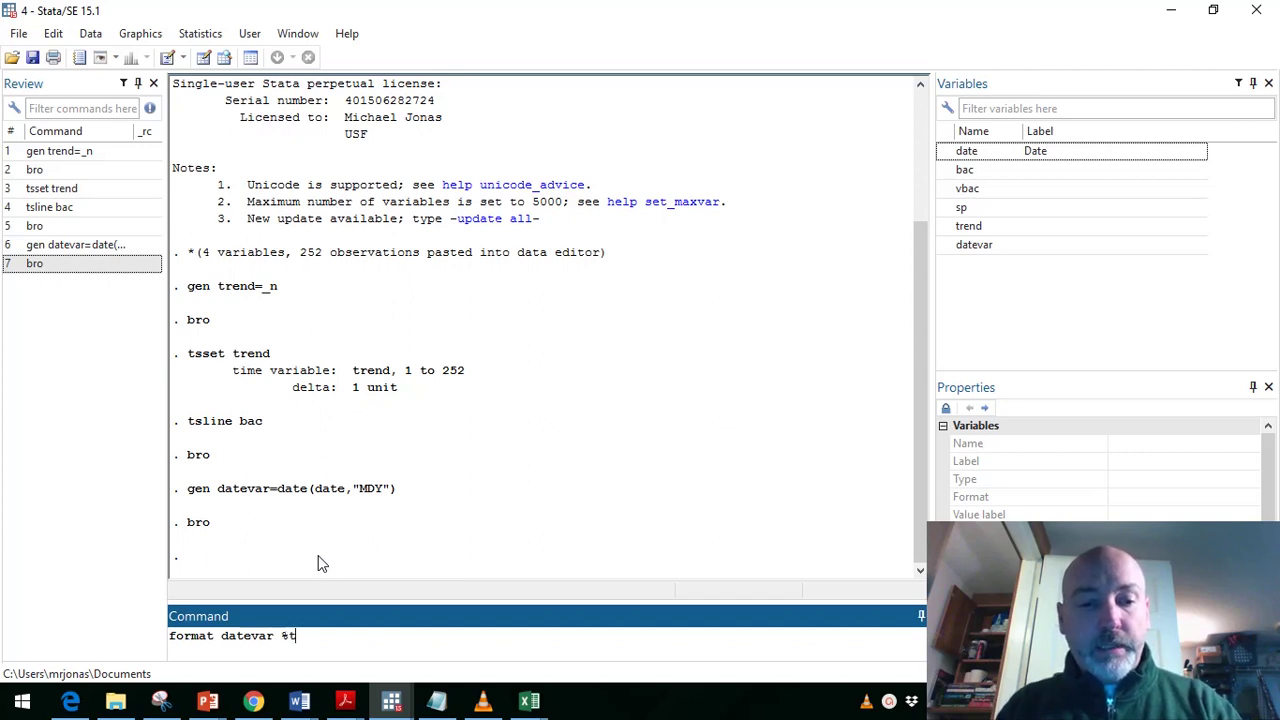
text(d)
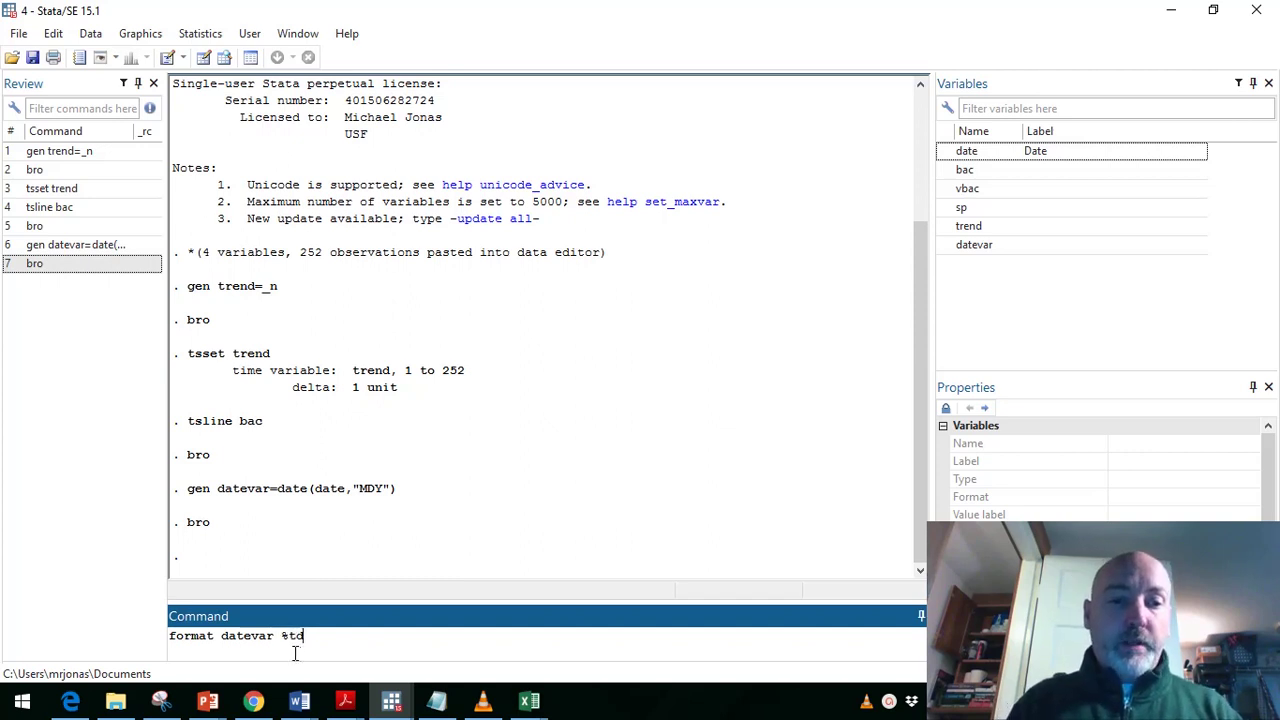
key(Return)
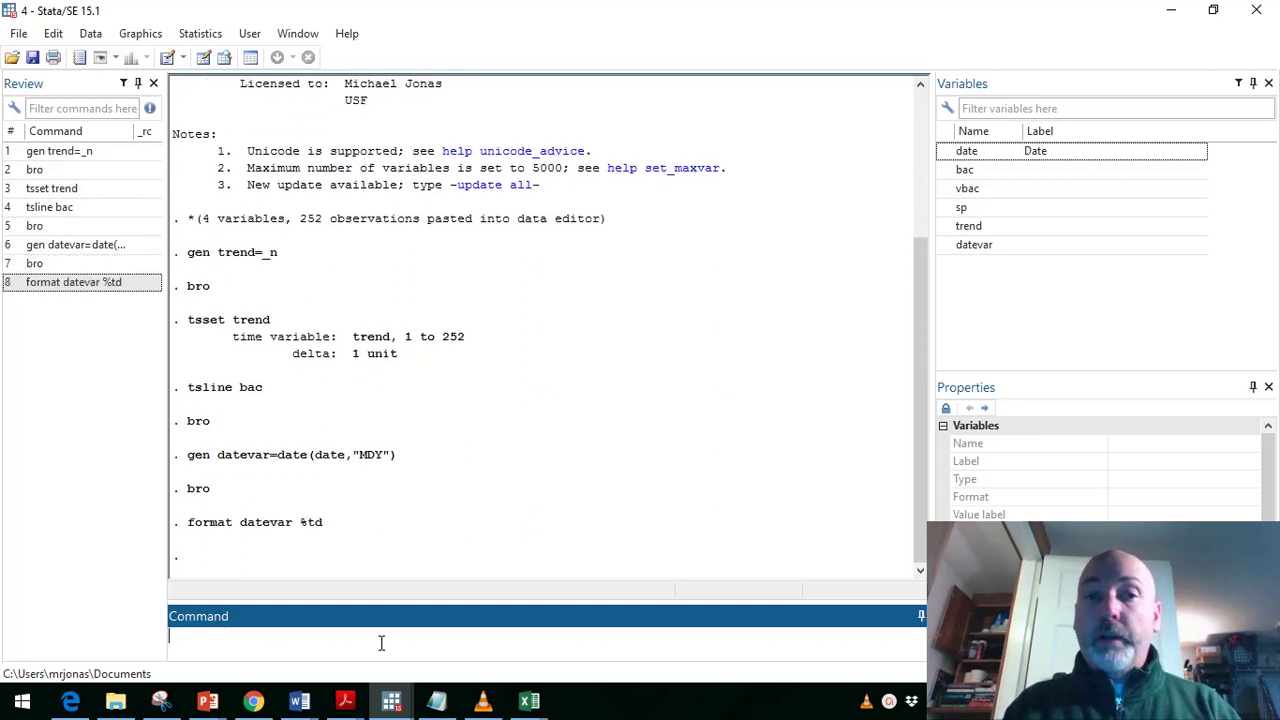
Step: Browse the dataset again to check how datevar is displayed in the first 15 rows, and close the data browser
text(bro)
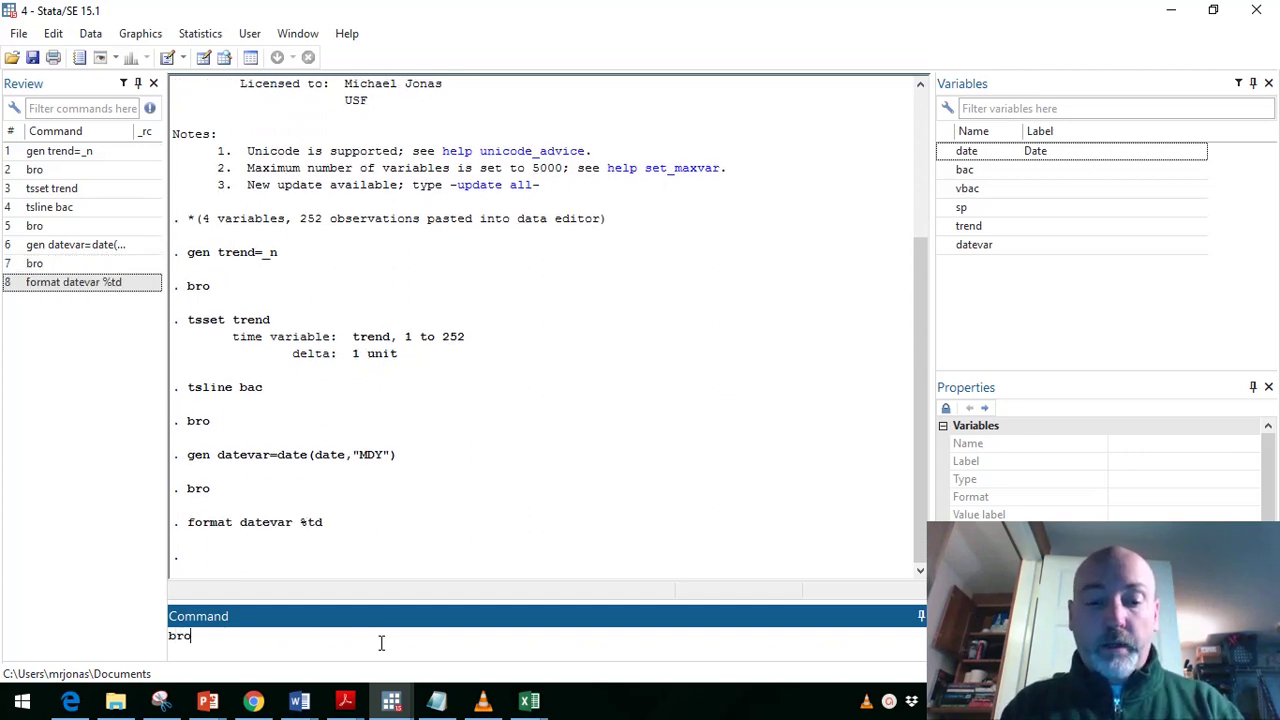
key(Return)
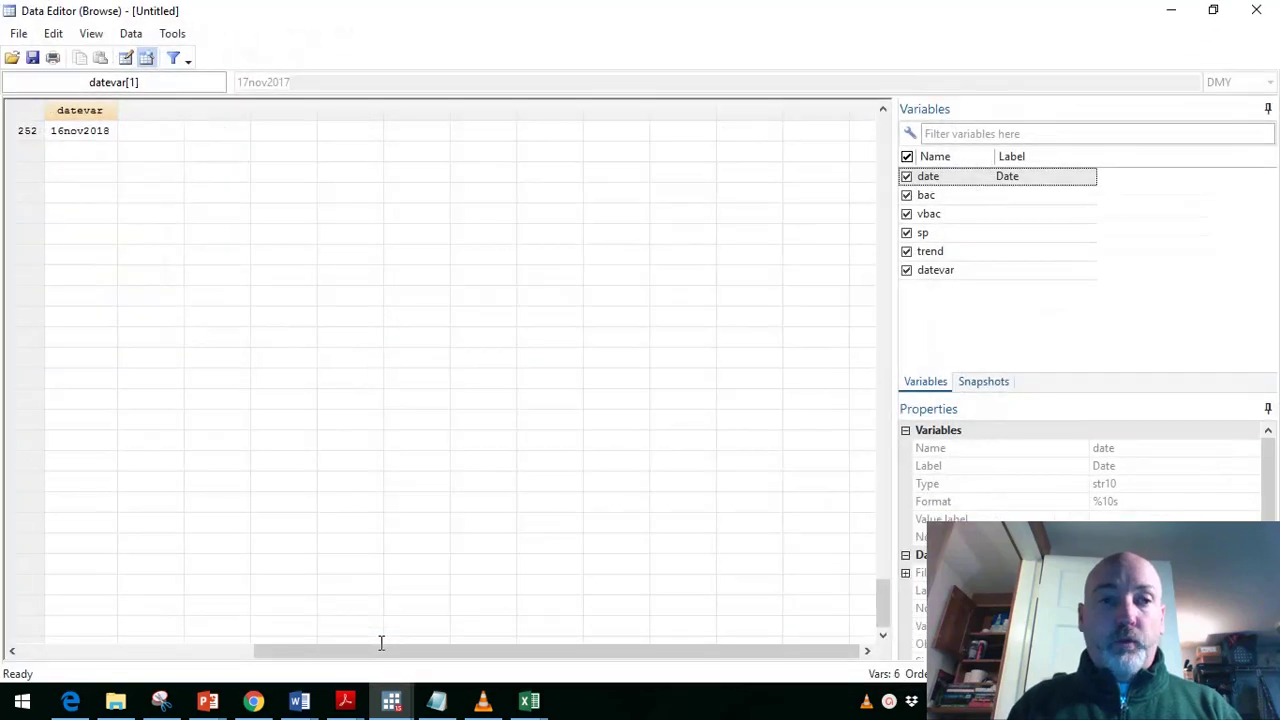
click(1256, 10)
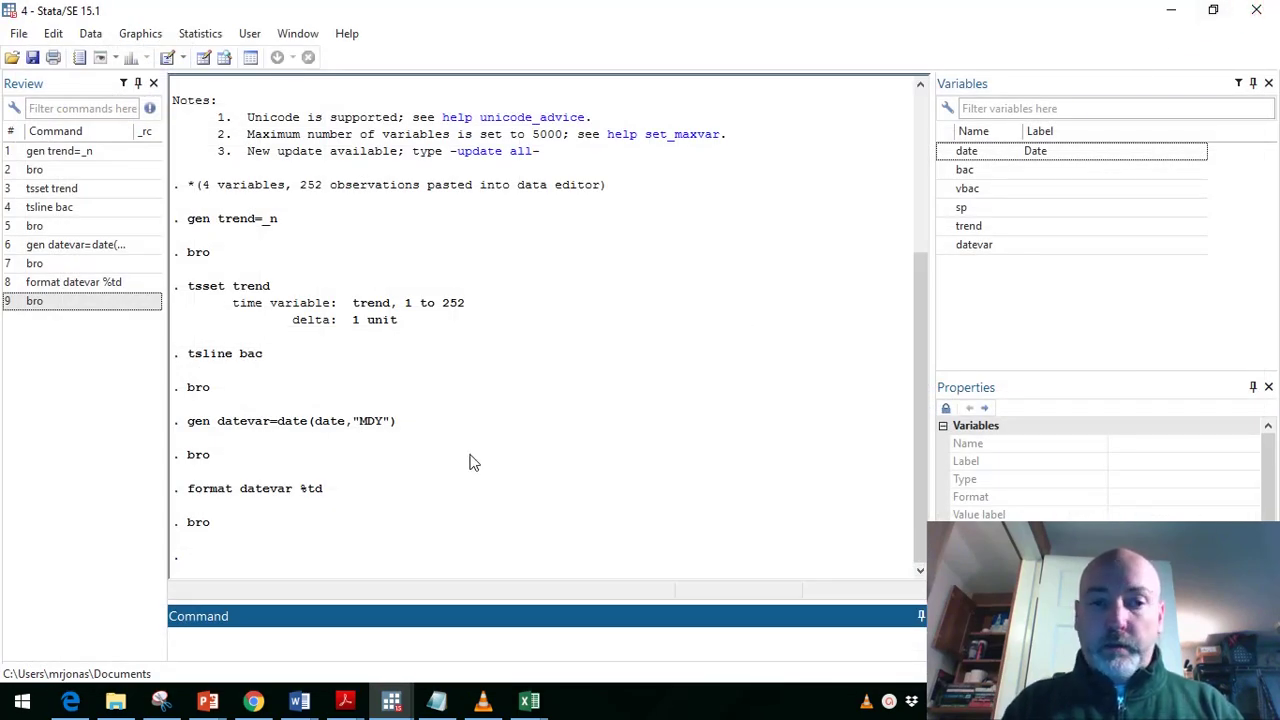
text(bro)
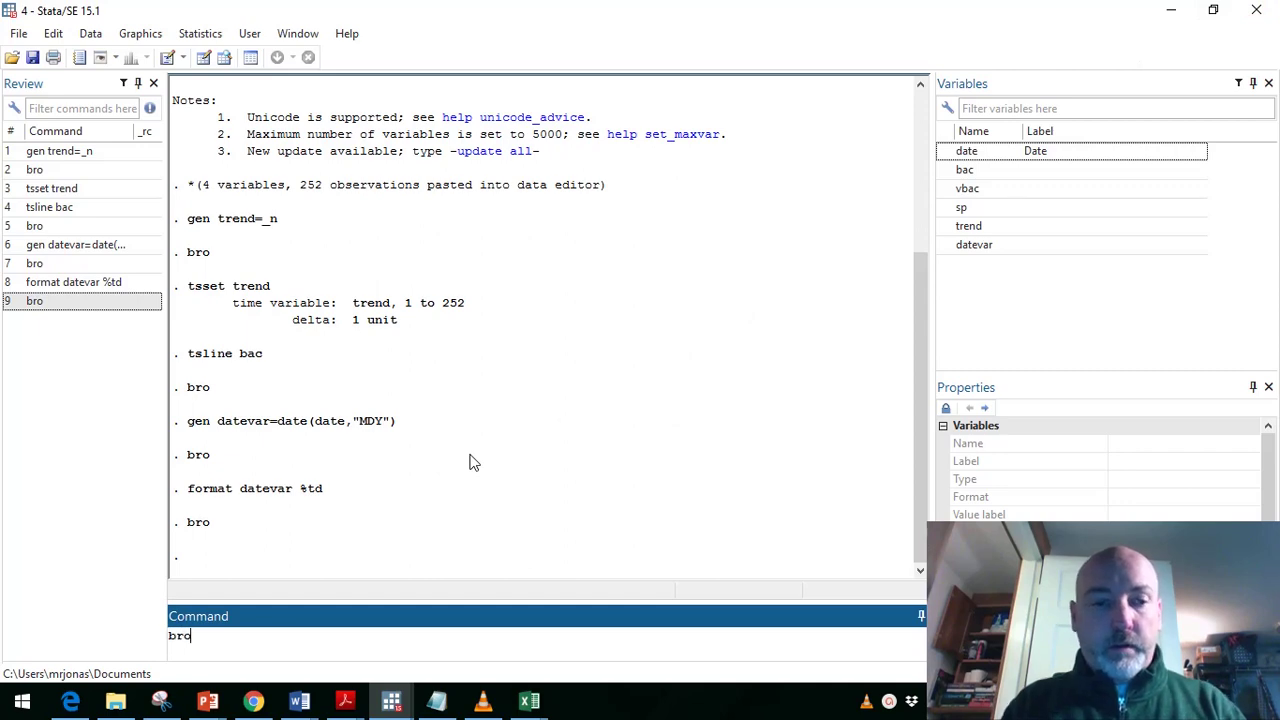
key(Return)
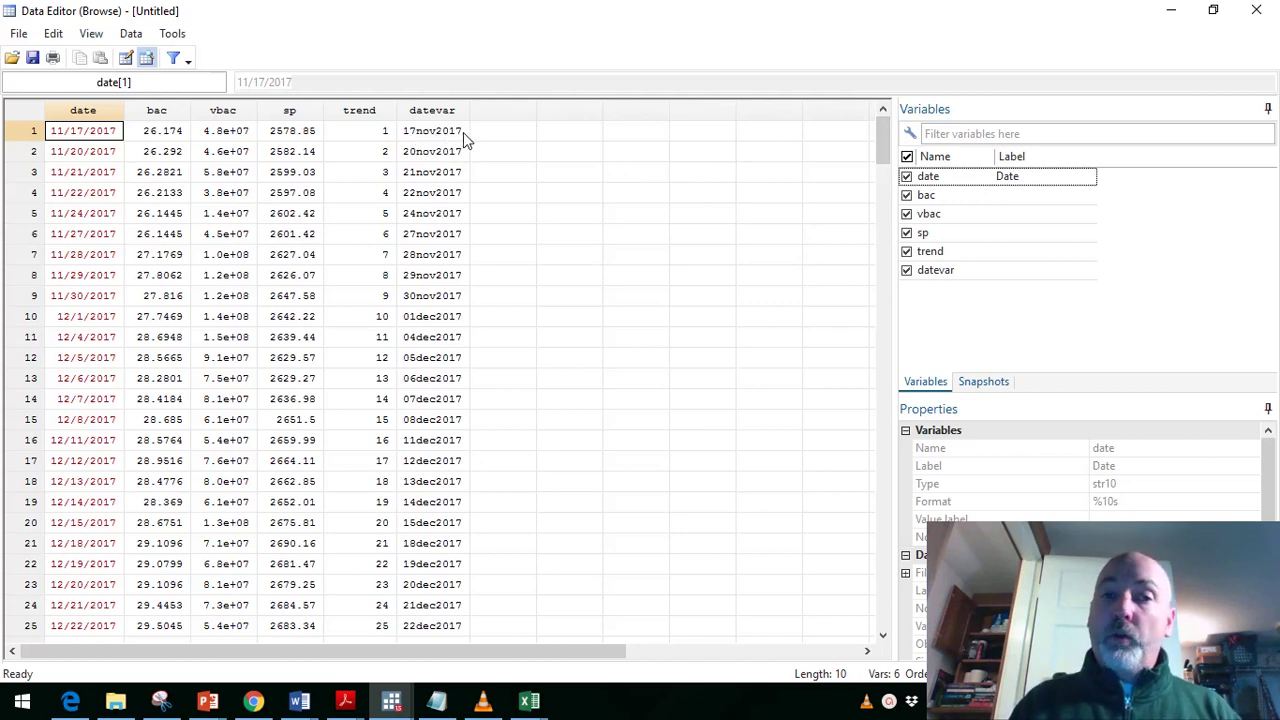
drag(463, 131, 450, 437)
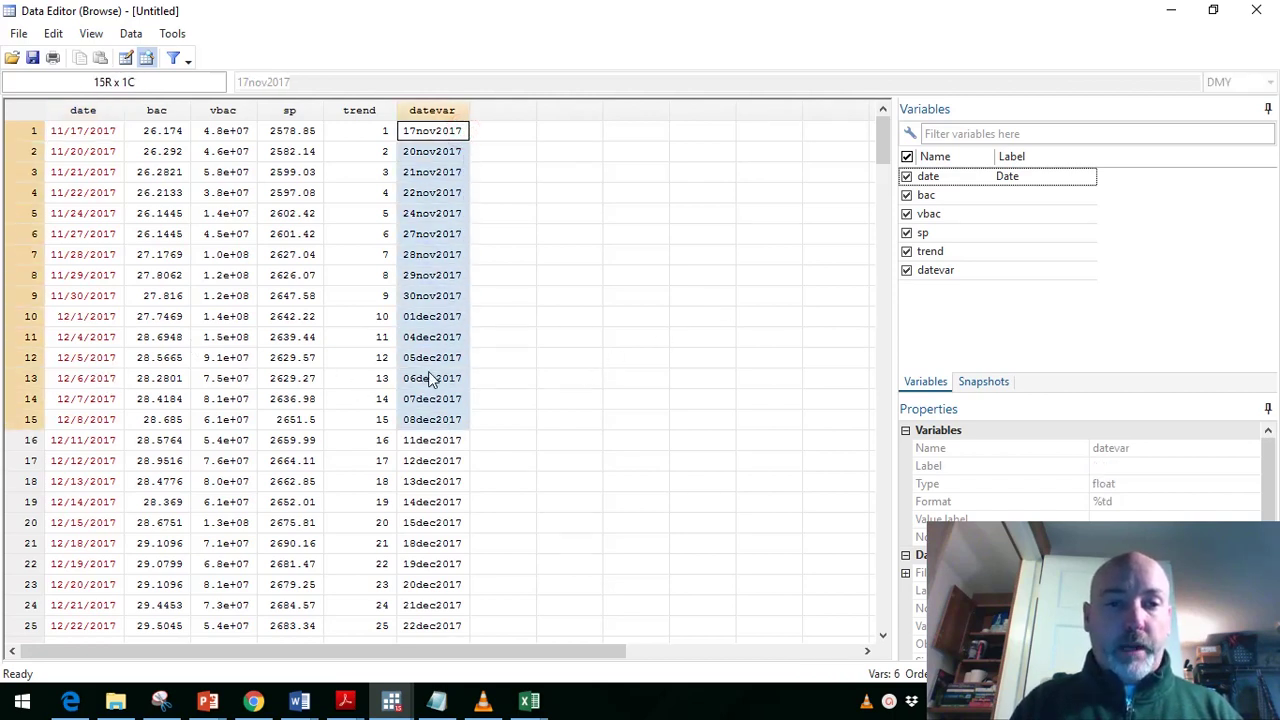
click(1256, 10)
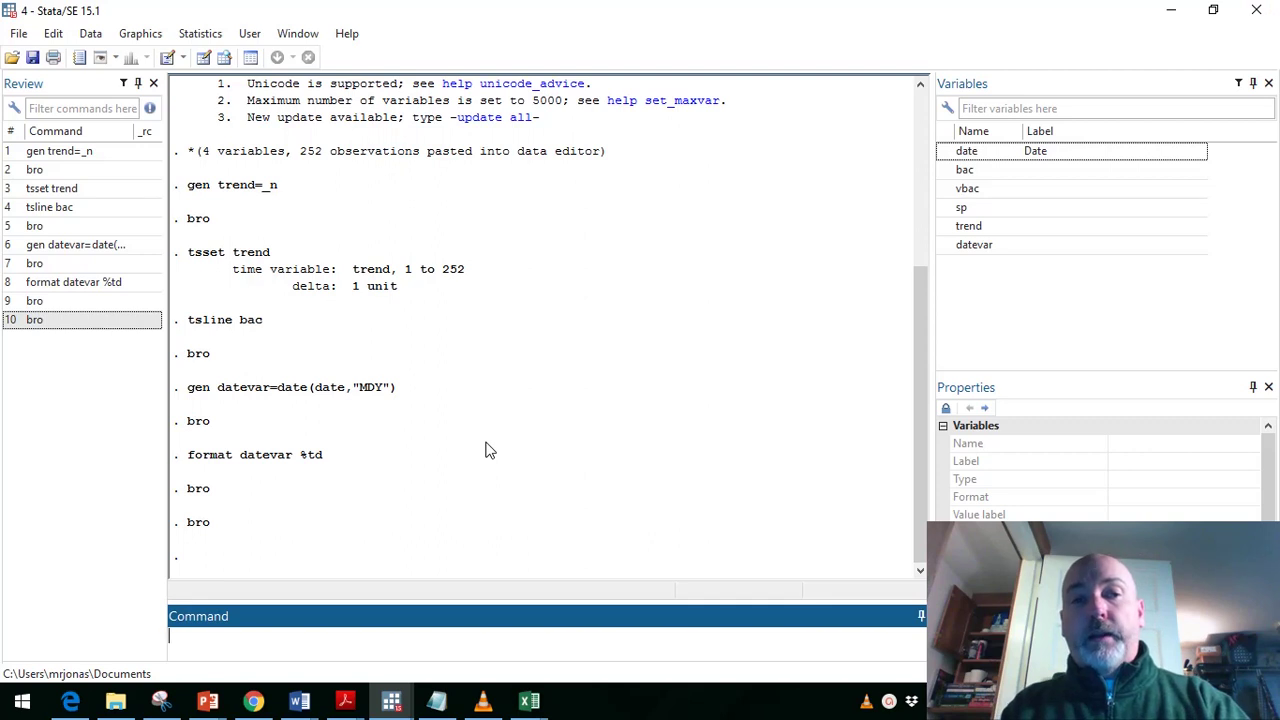
Step: Declare the dataset as time series with datevar as the time variable, using the tsset command
text(t)
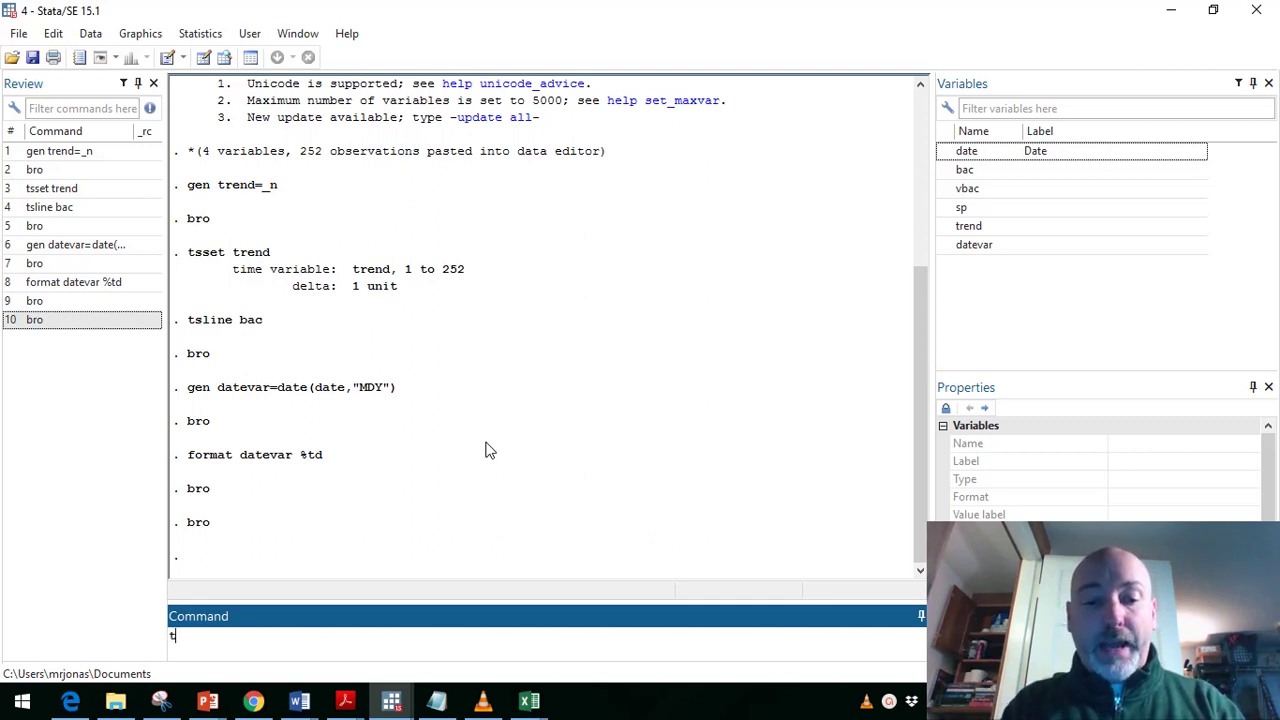
text(sset)
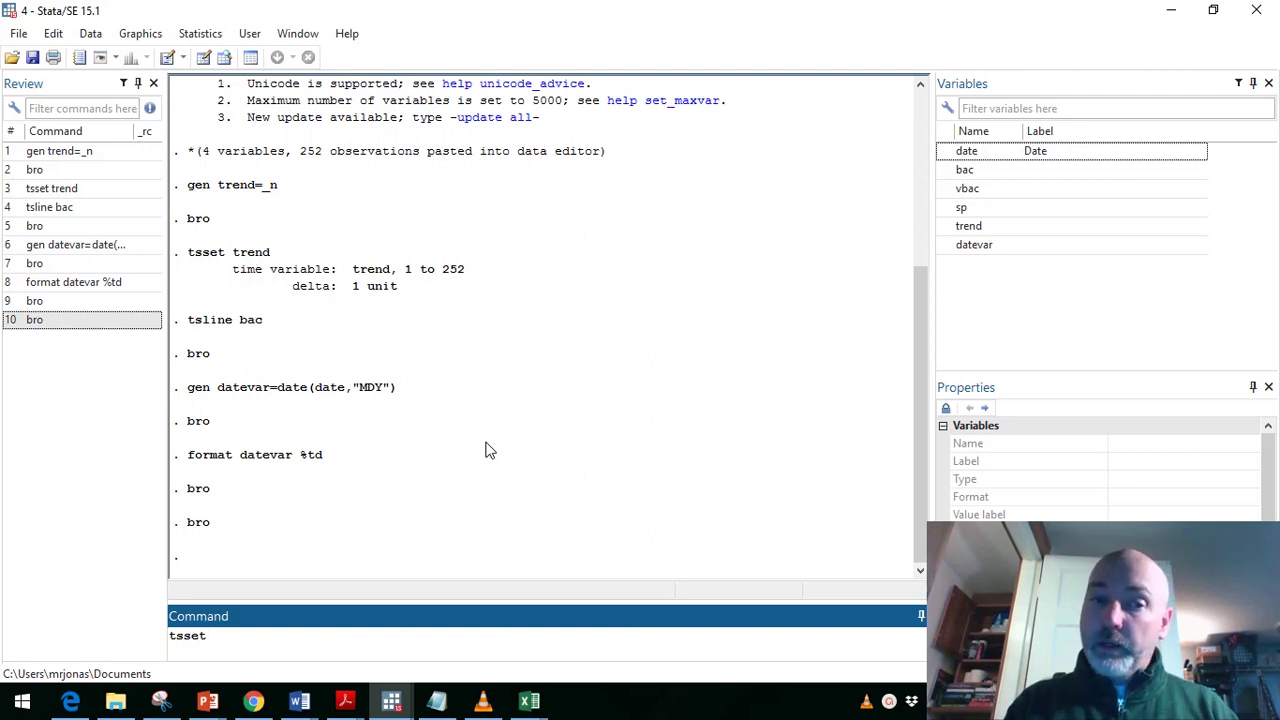
text(dat)
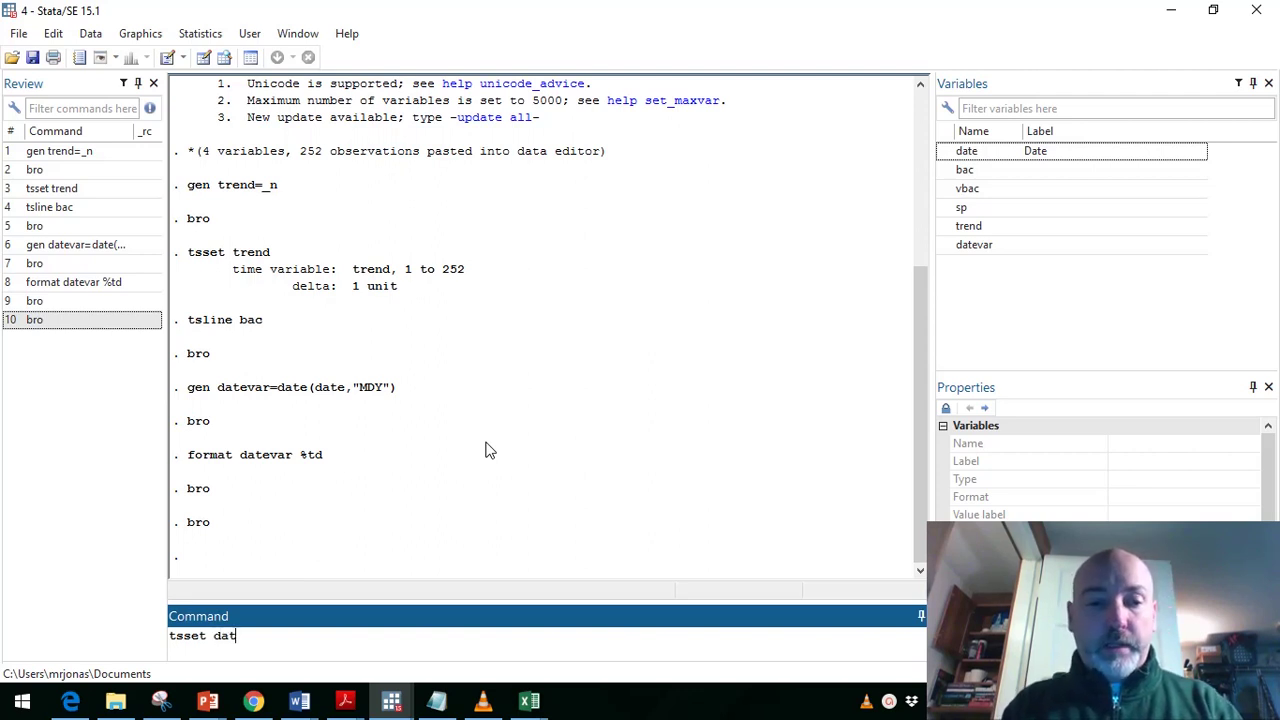
text(evar)
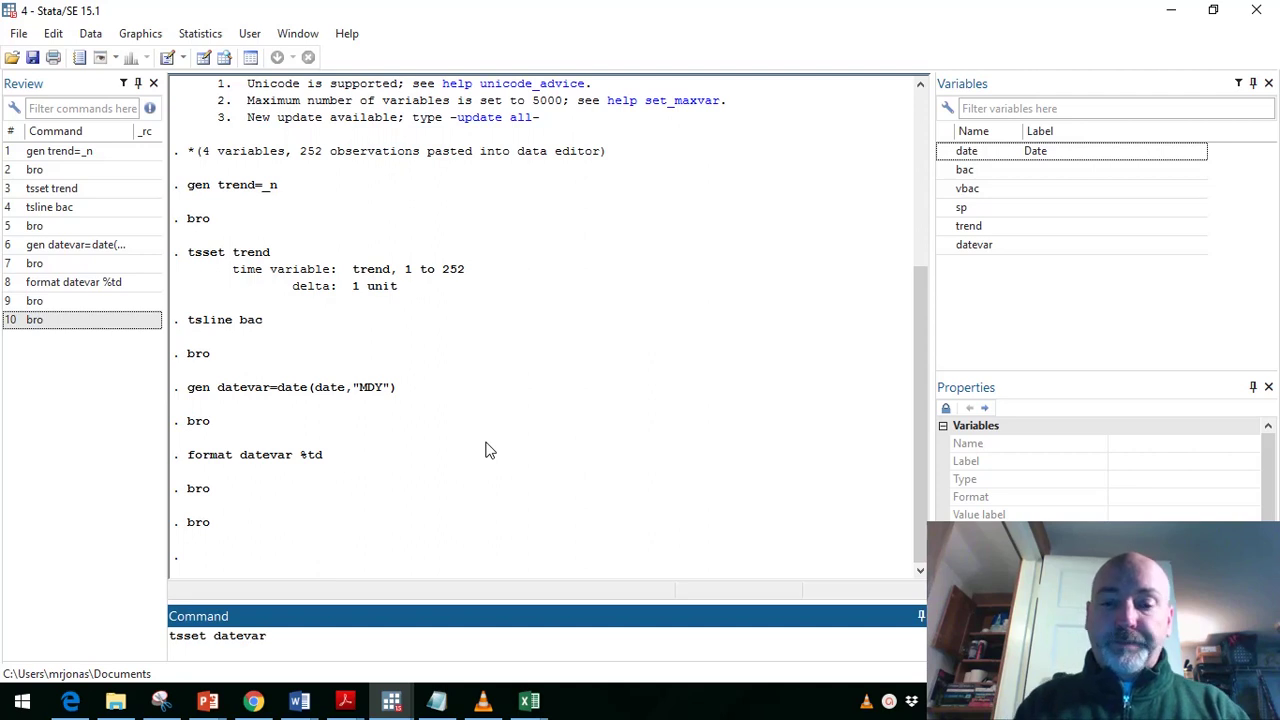
key(Return)
Step: Plot the variable bac over time as a tsline graph, and close the graph window after viewing it
text(tsline )
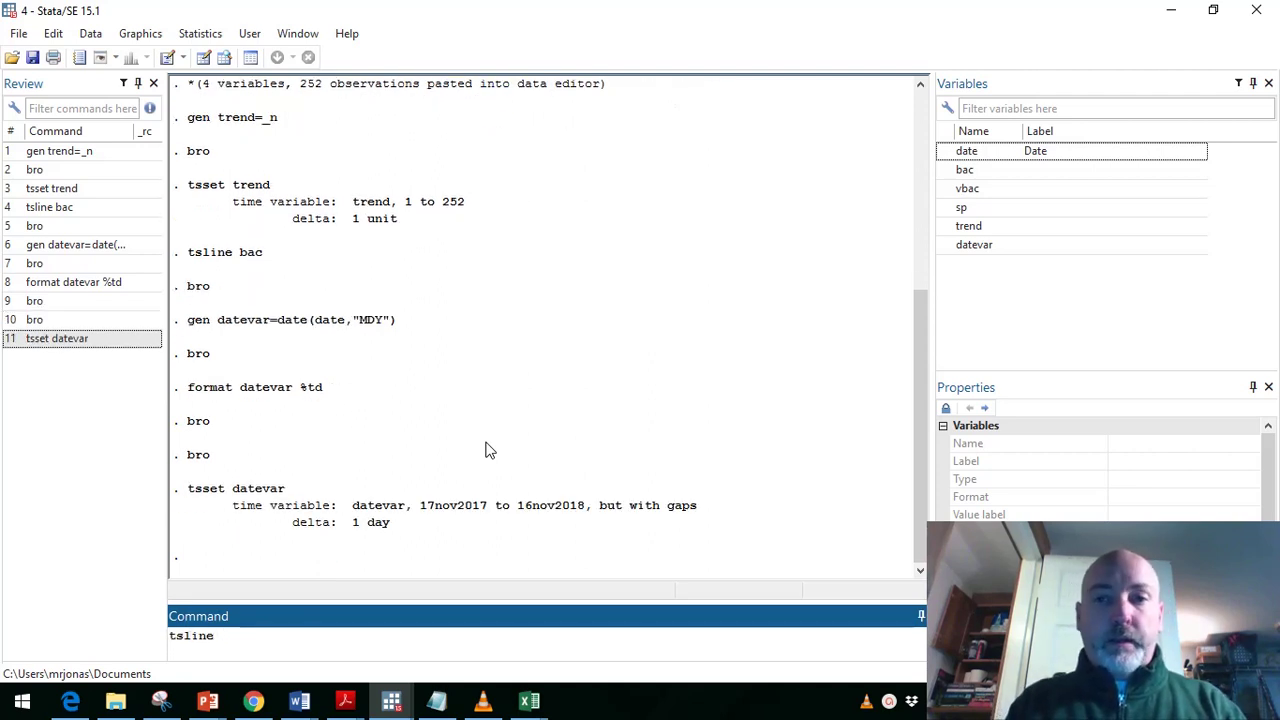
text(bac)
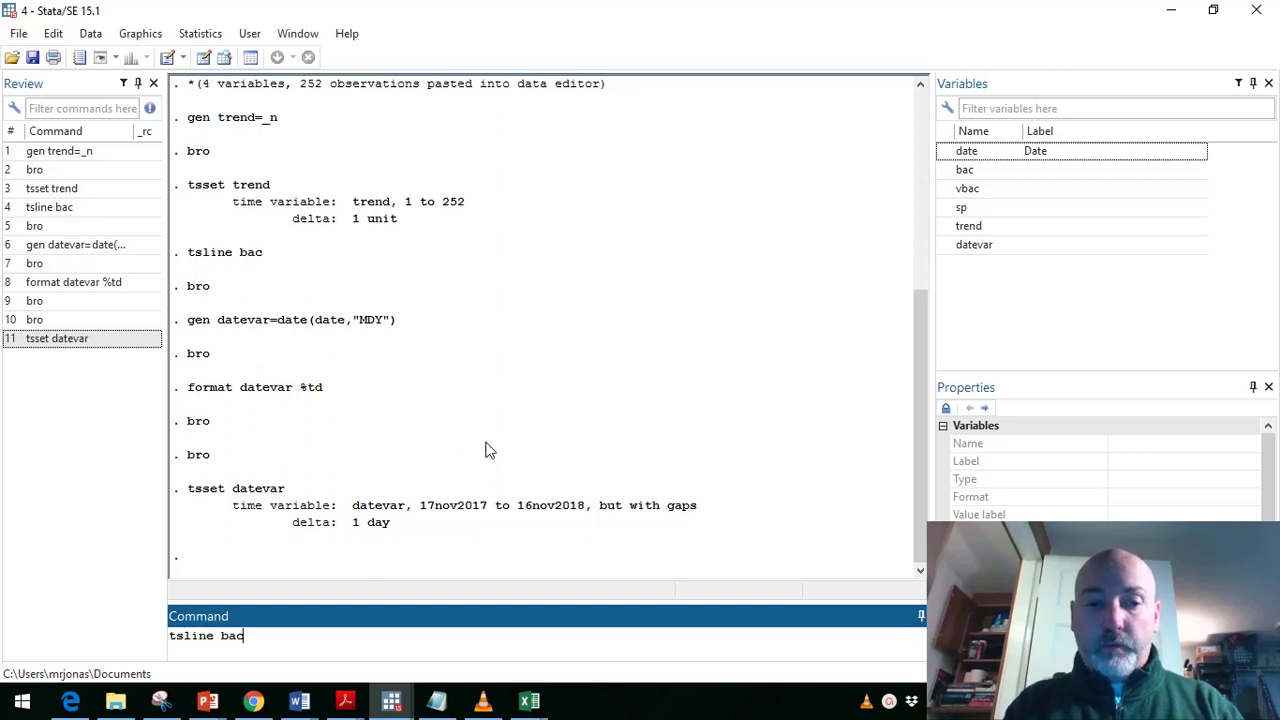
key(Return)
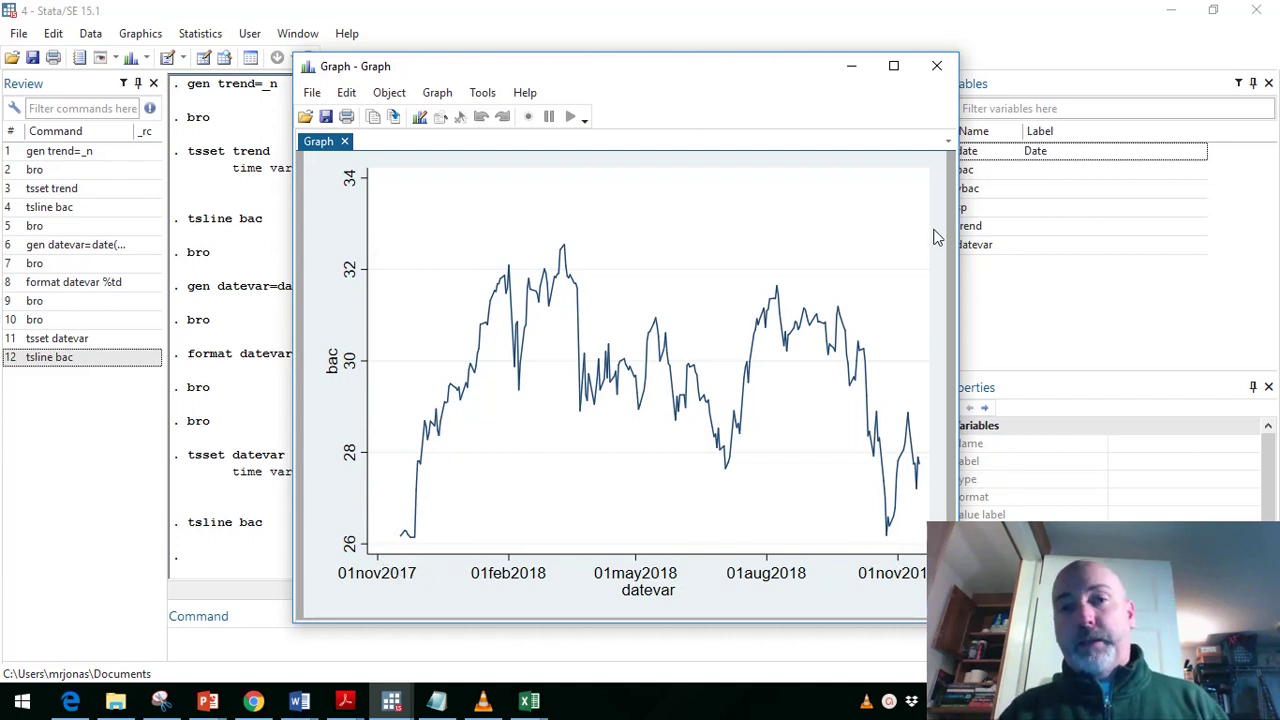
click(937, 67)
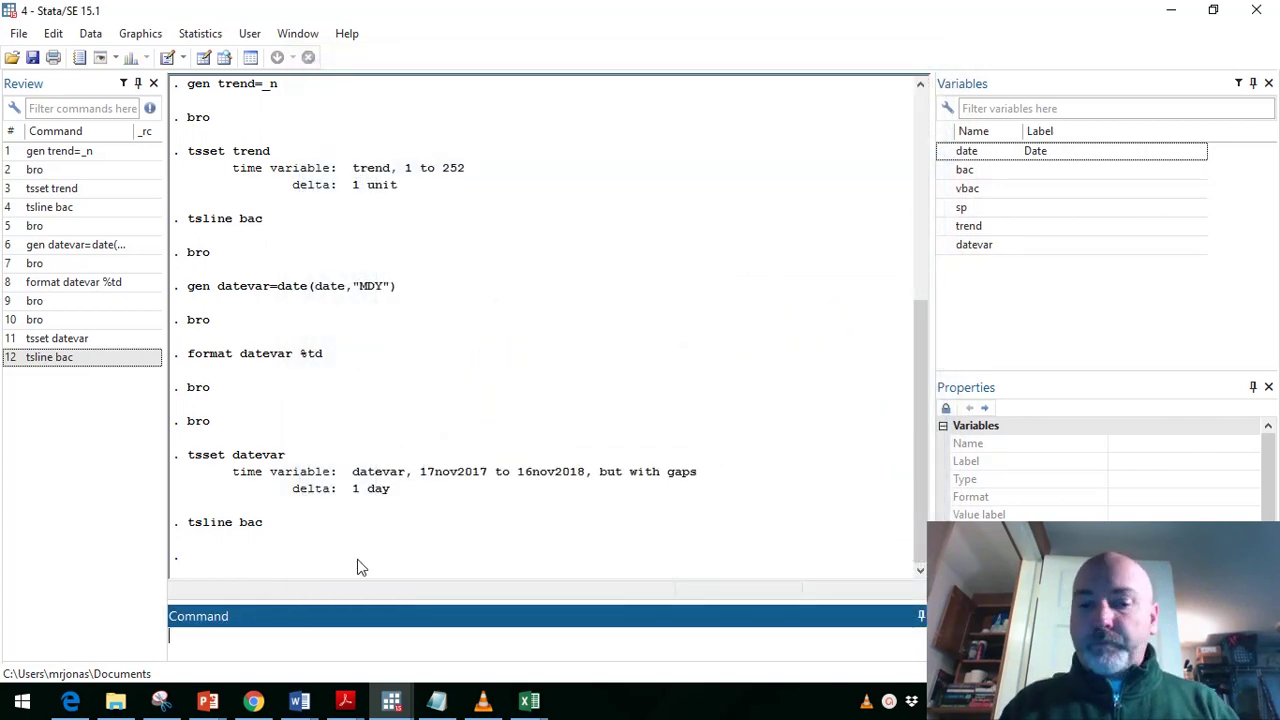
Step: Plot the variable sp over time as a tsline graph, and close the graph window after viewing it
text(tsline )
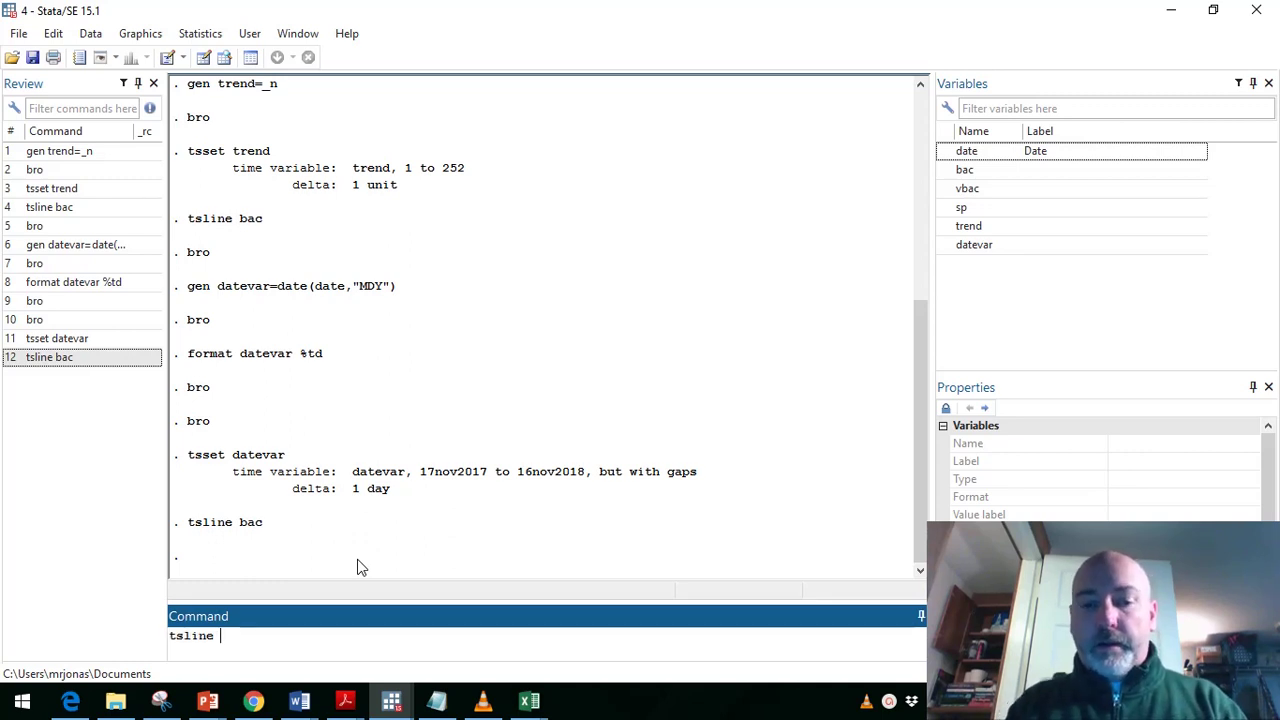
text(sp)
key(Return)
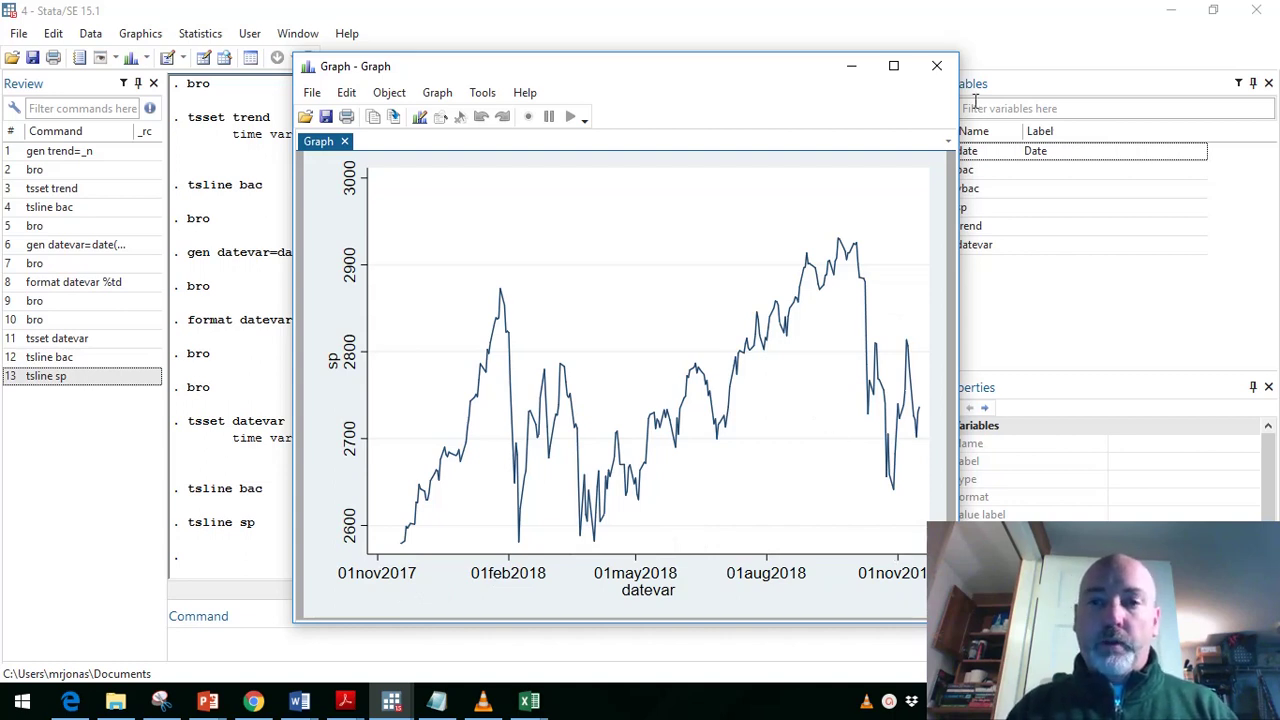
click(938, 67)
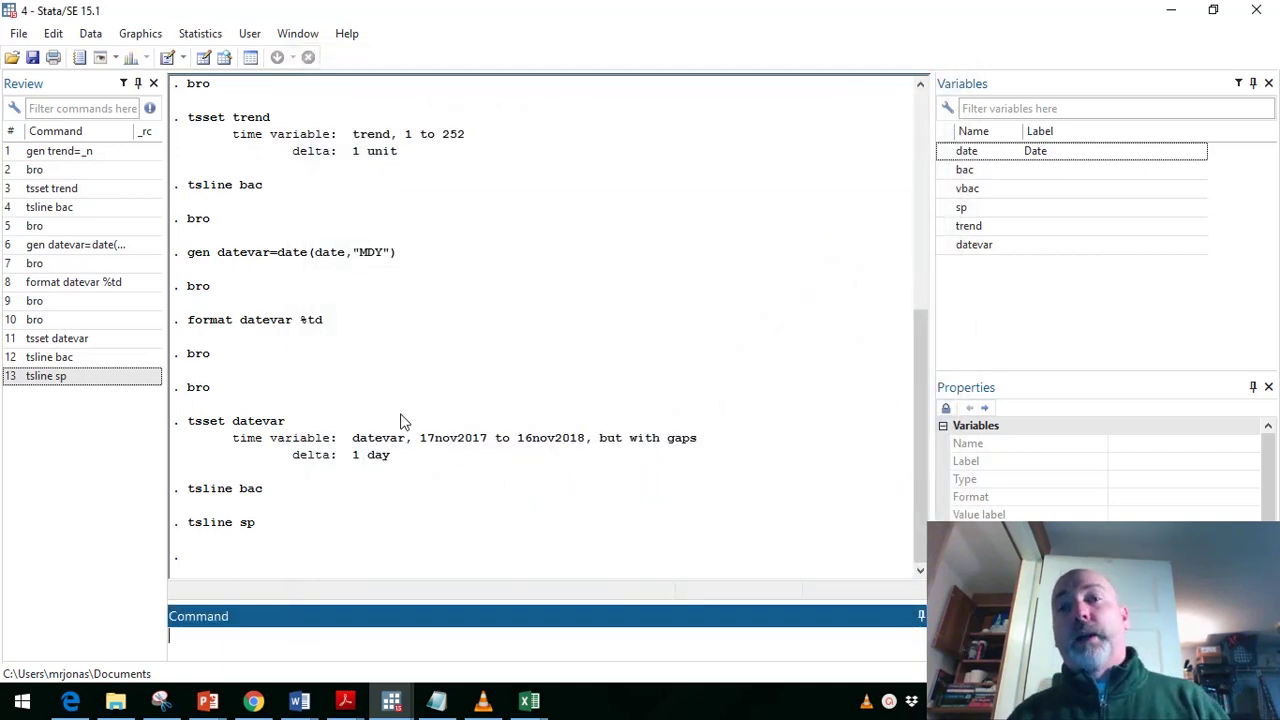